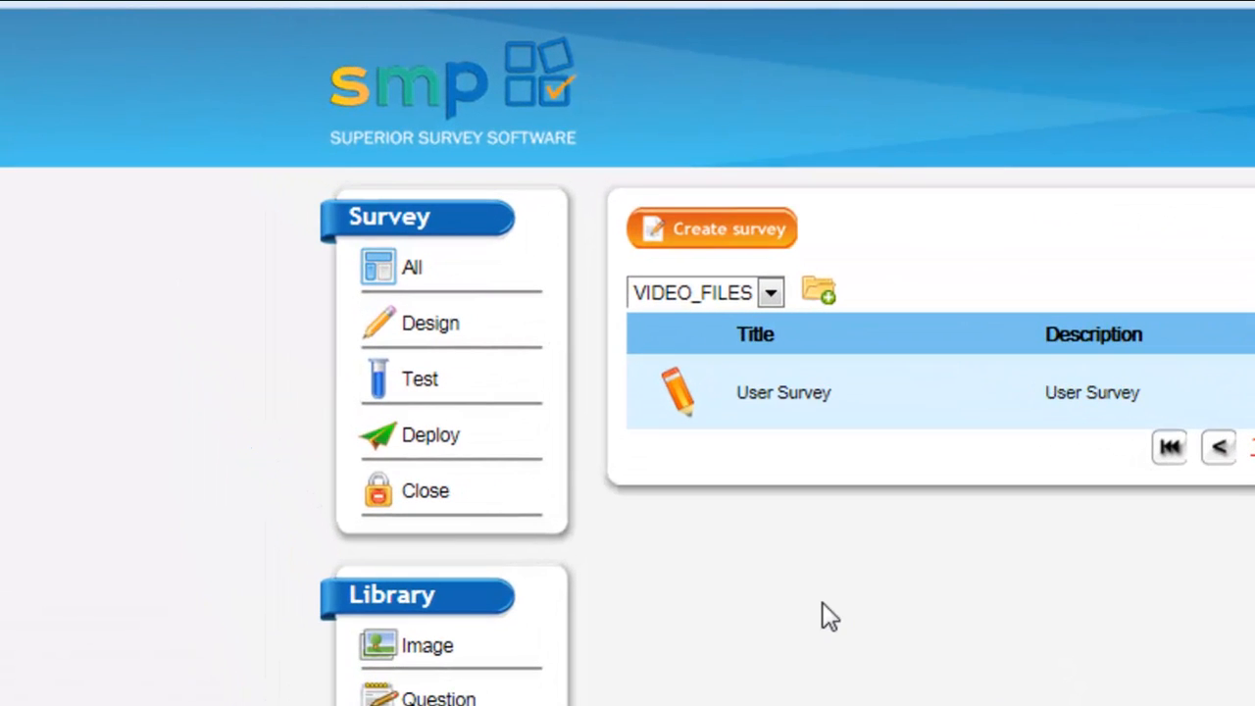
Create a new survey with the title and description both set to "Browser Survey".
click(756, 247)
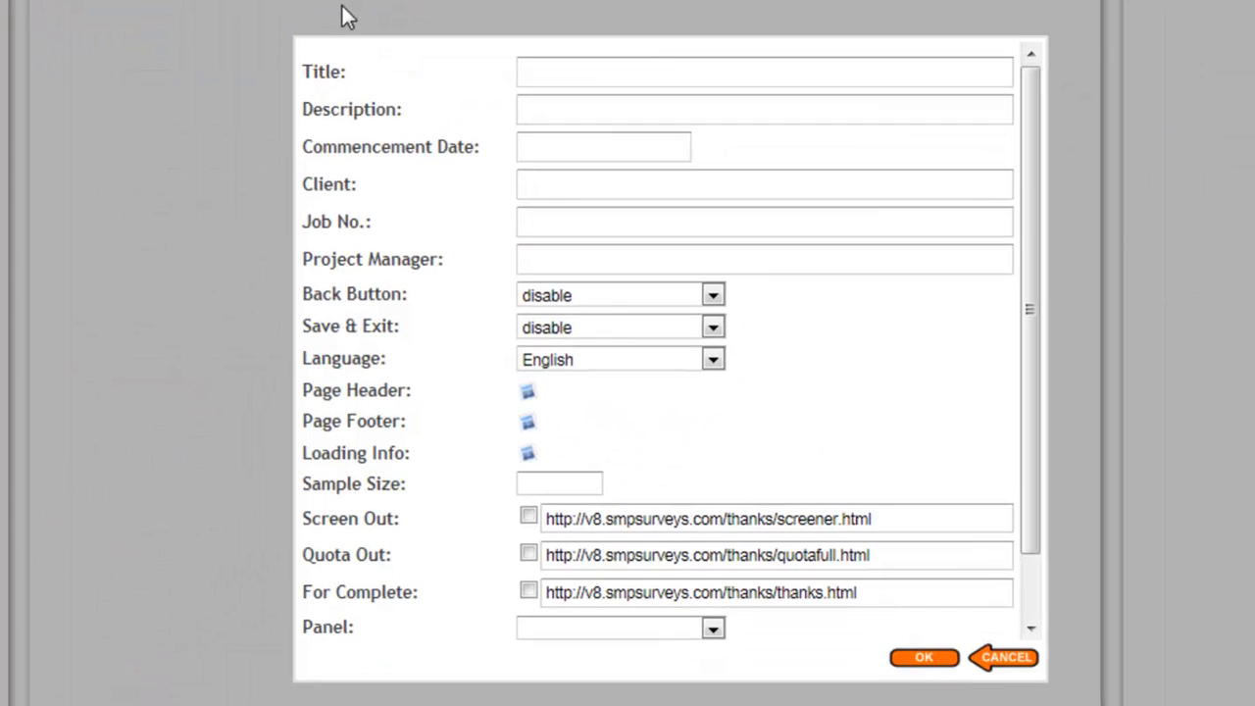
click(665, 77)
text(Browser Survey)
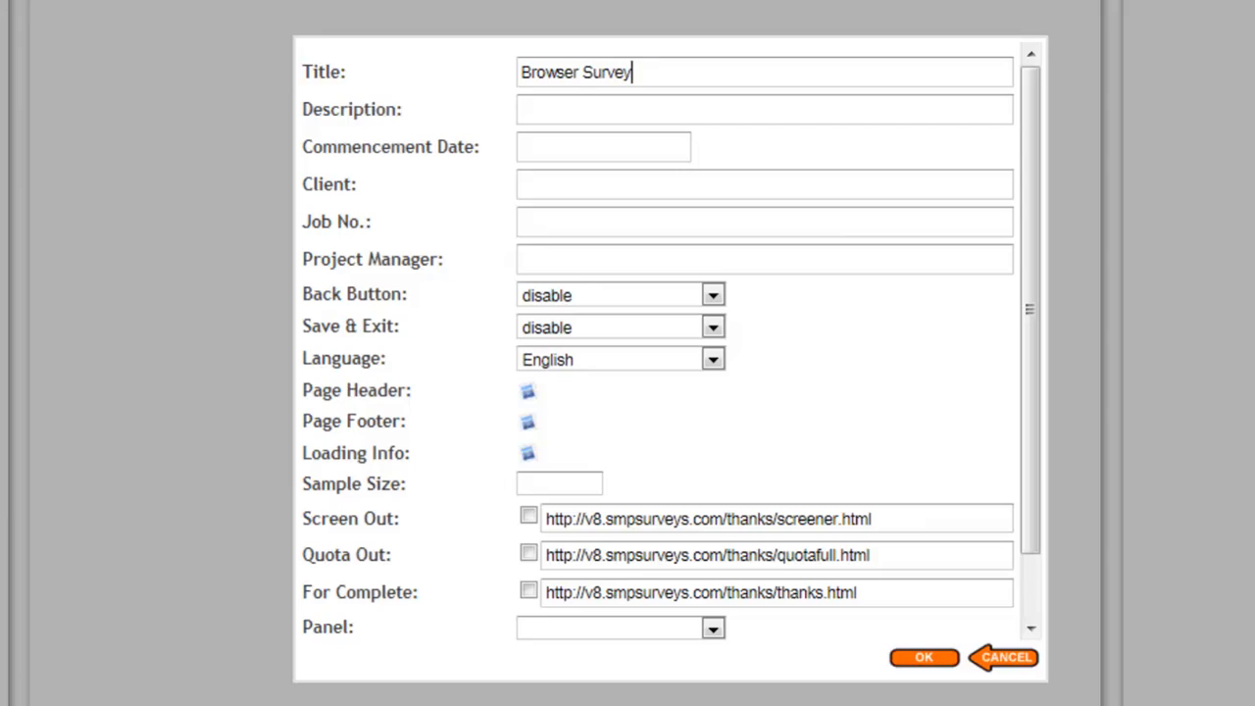
key(Tab)
text(Browser Survey)
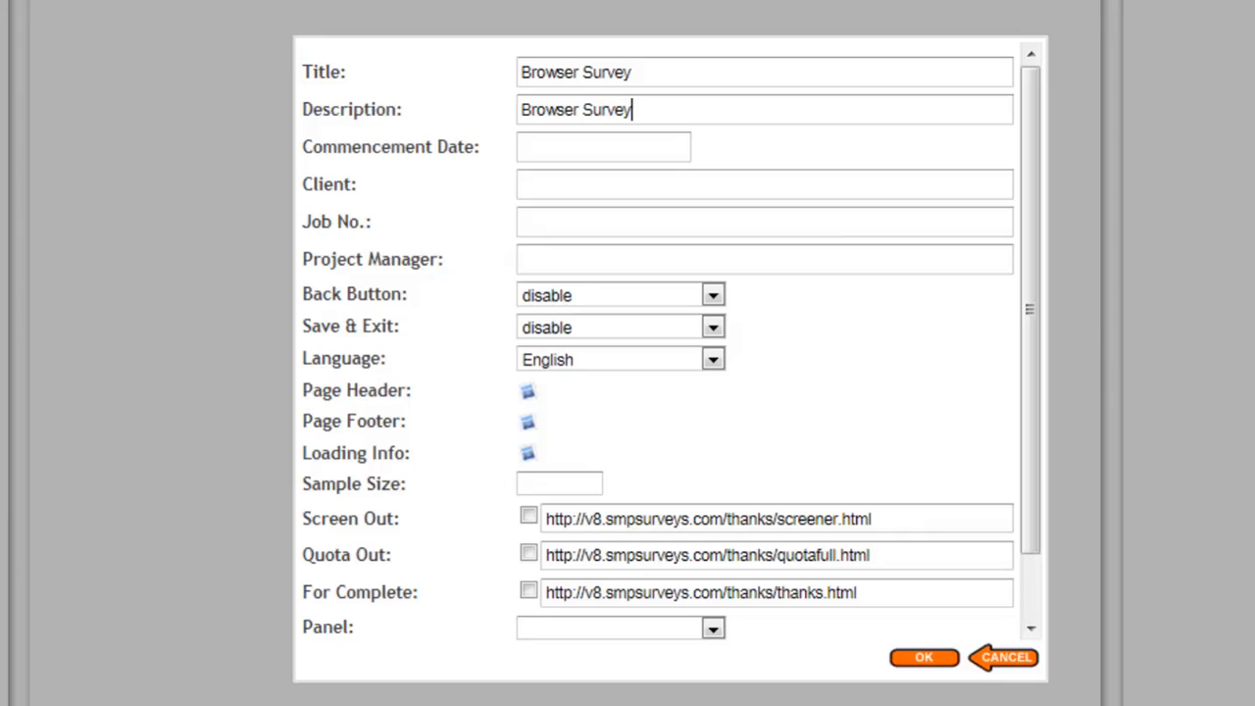
Set the survey's commencement date to 2013-7-15 and its client to SMP.
click(638, 147)
click(749, 267)
click(647, 194)
text(SMP)
key(Tab)
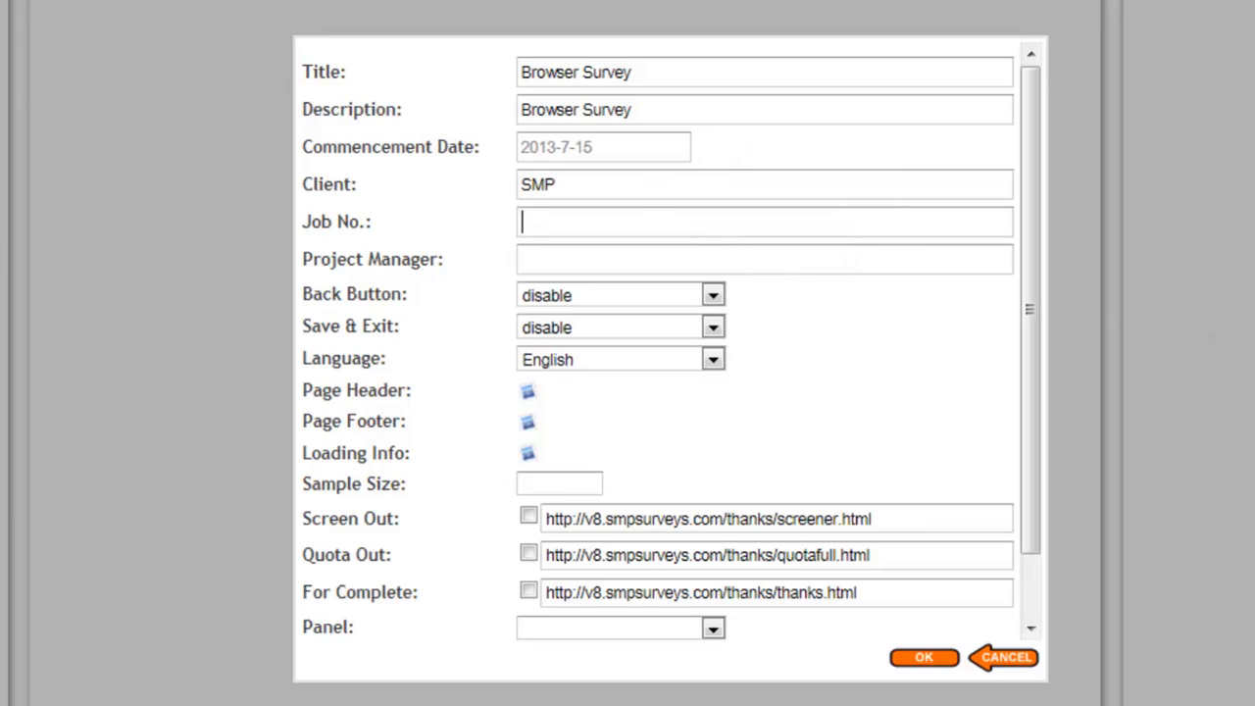
Enter job number SMP002 and the project manager's initials, and confirm the survey details.
text(SMP002)
click(833, 261)
text(JFH)
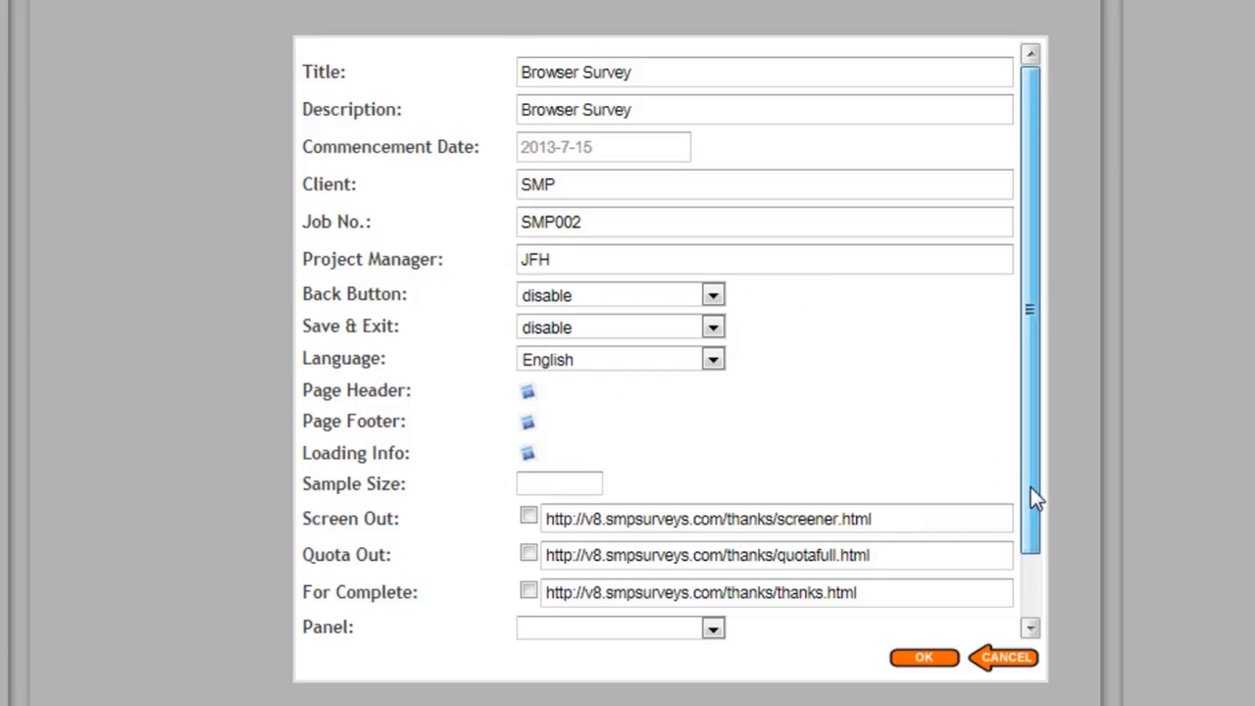
drag(1030, 487, 1030, 574)
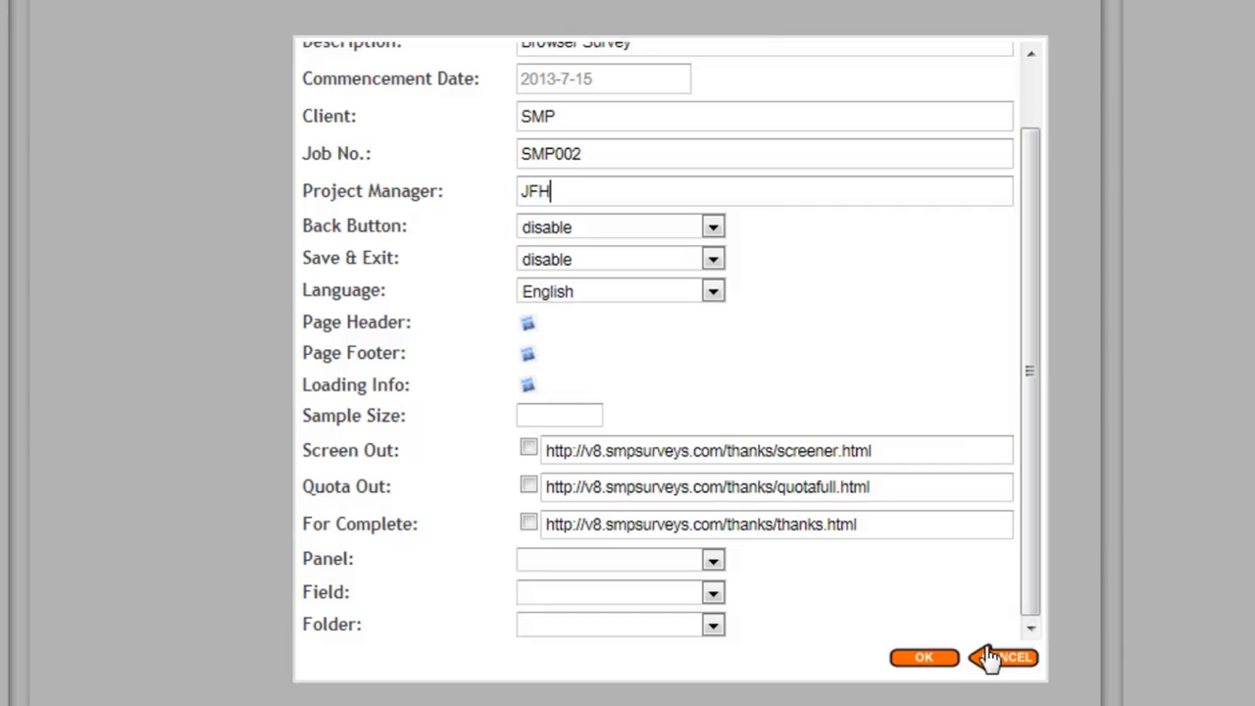
click(923, 657)
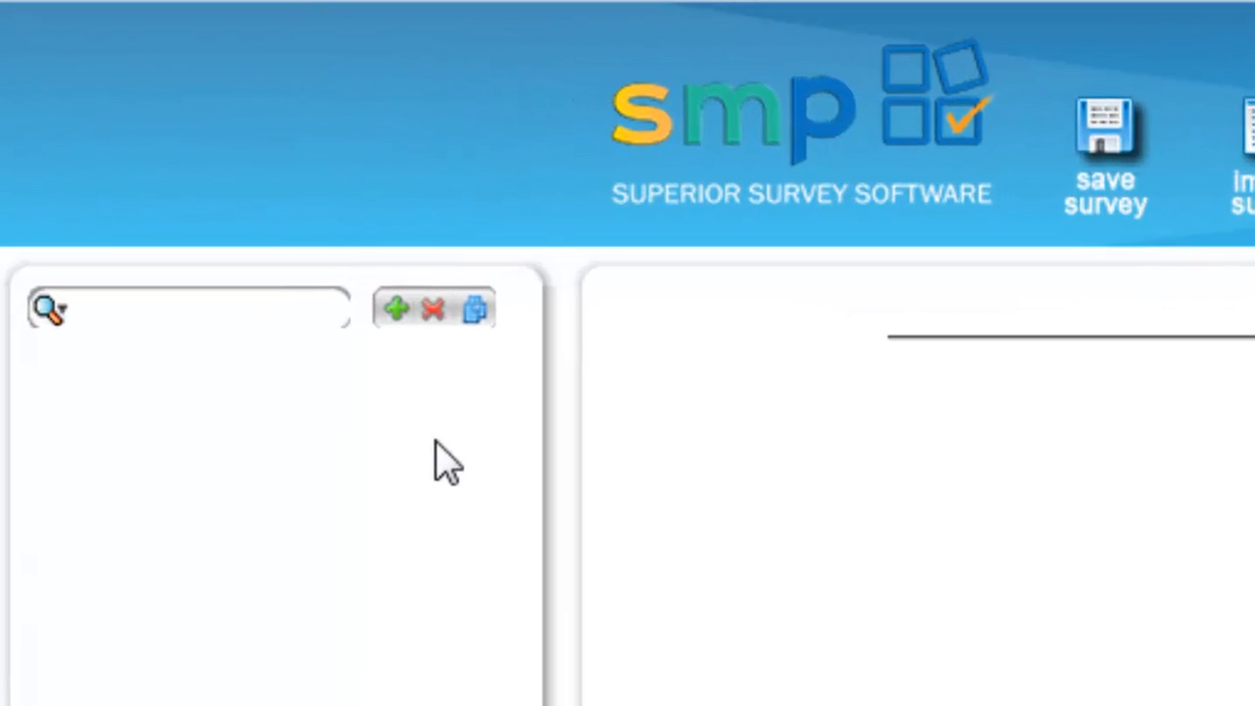
Add a Single Select question to the survey and label it "Gender".
click(396, 310)
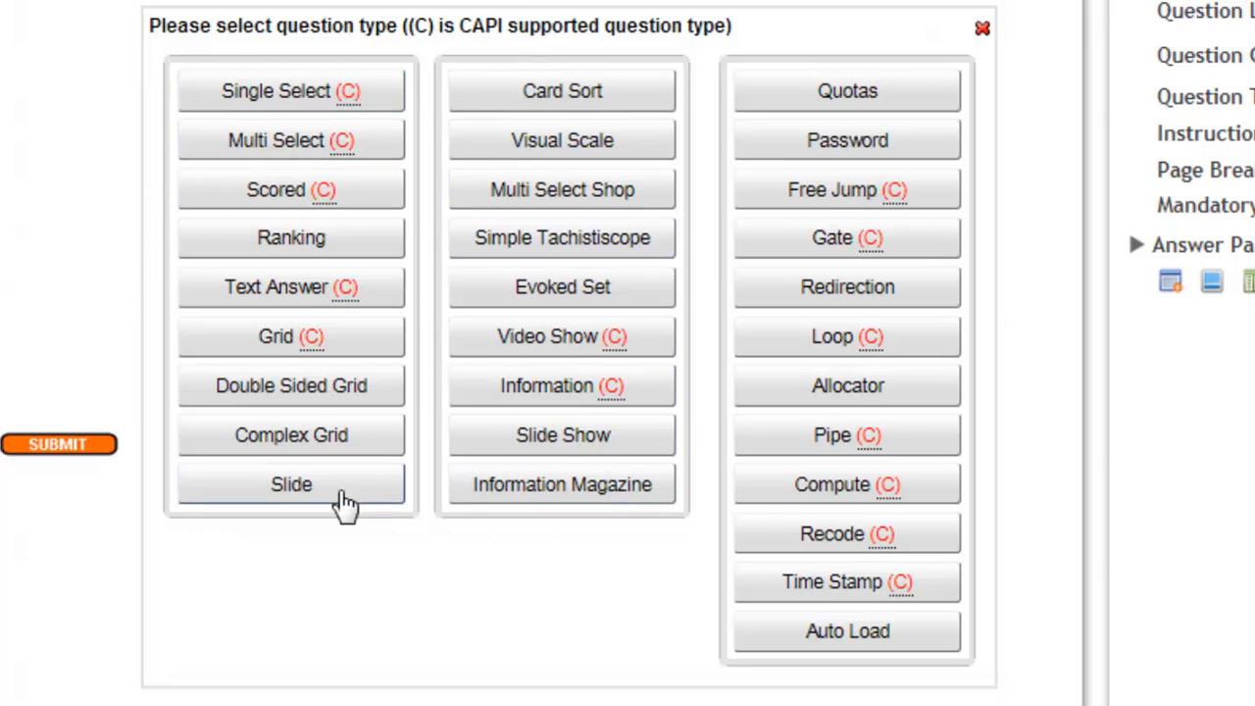
click(270, 102)
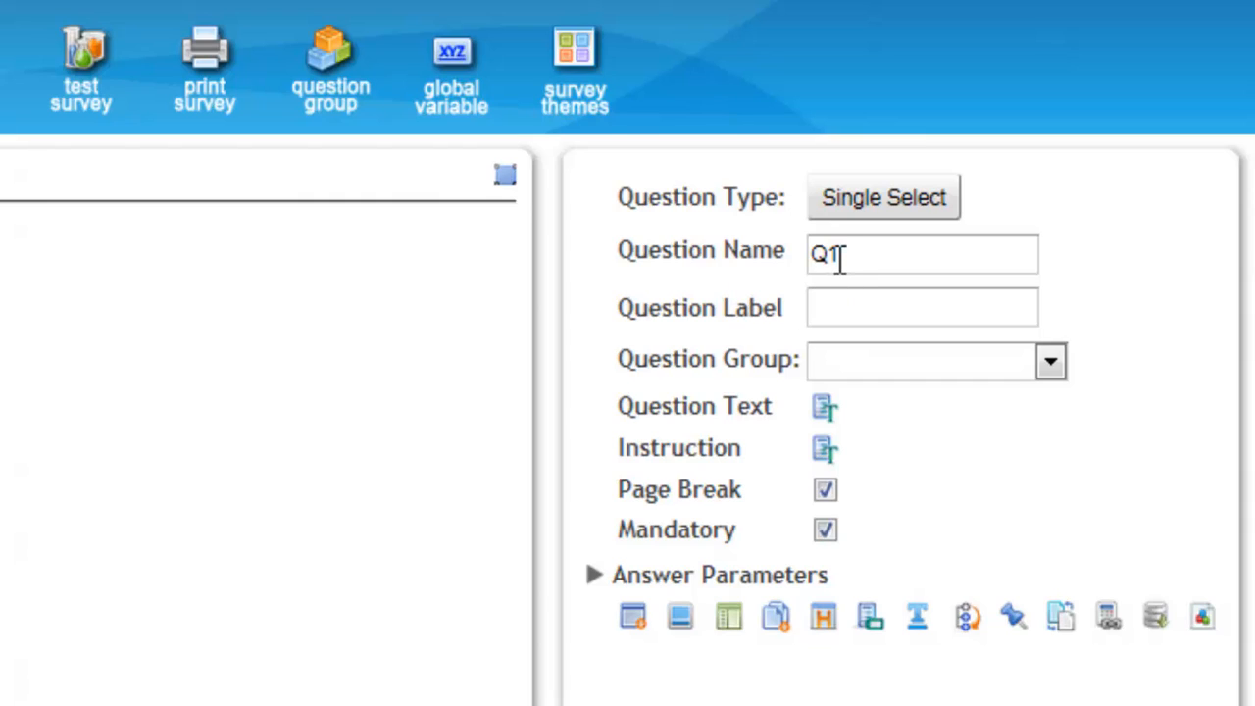
click(840, 296)
text(Gender)
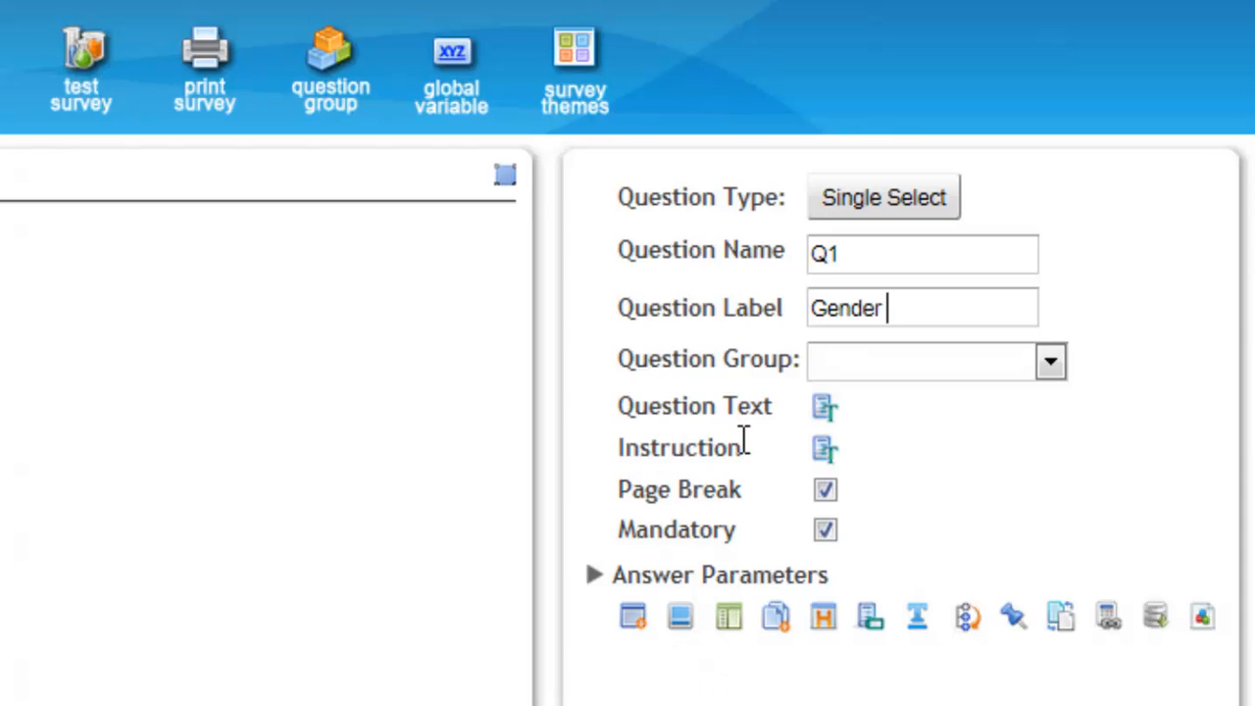
Set the question text of Q1 to "What is your gender?".
click(823, 408)
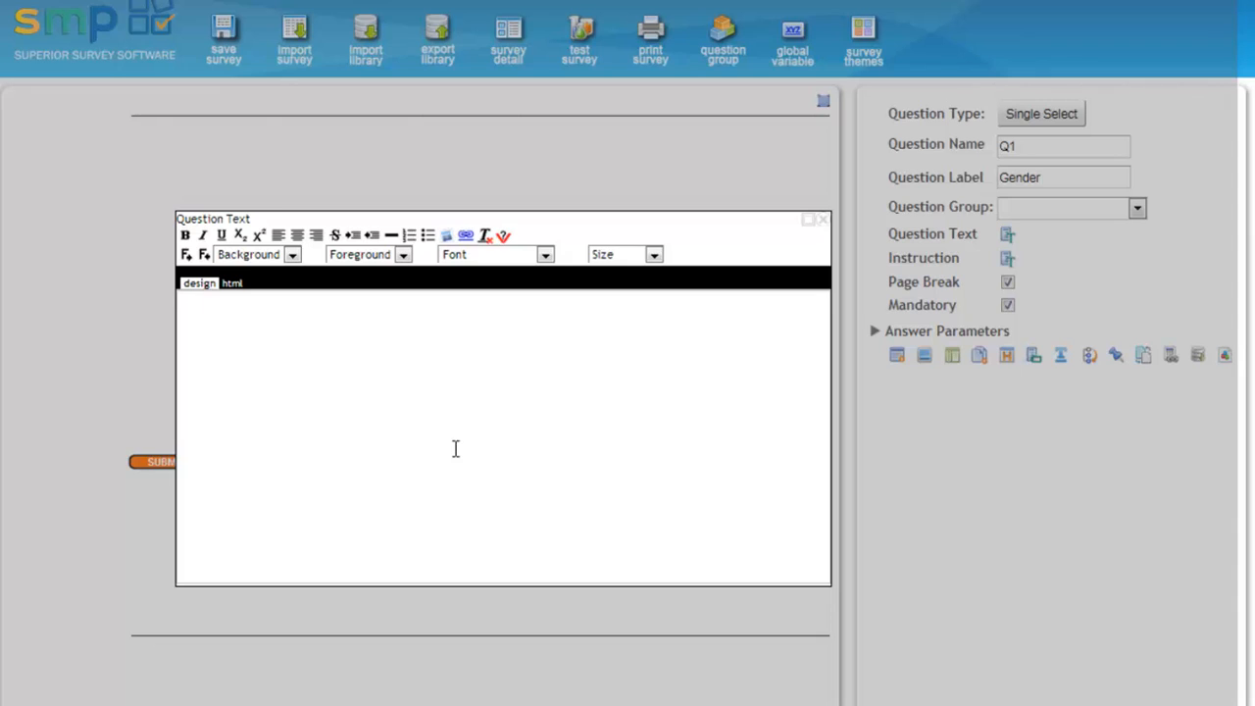
text(What is your gender?)
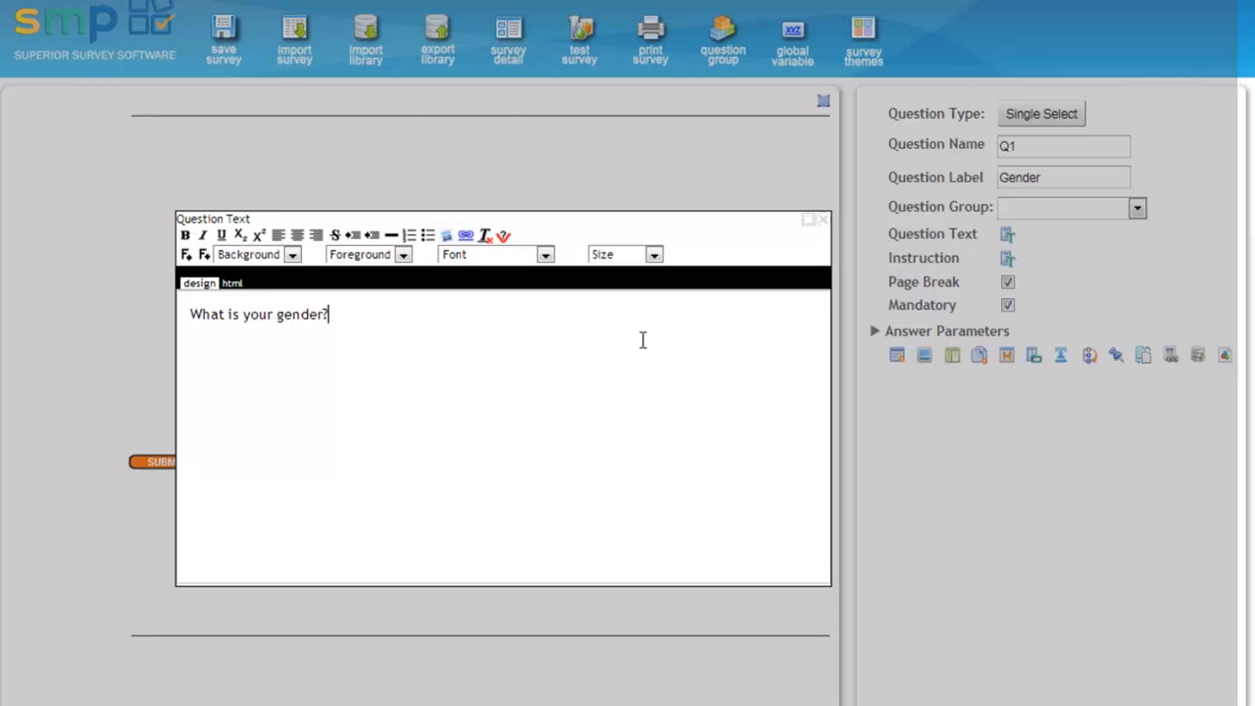
click(823, 229)
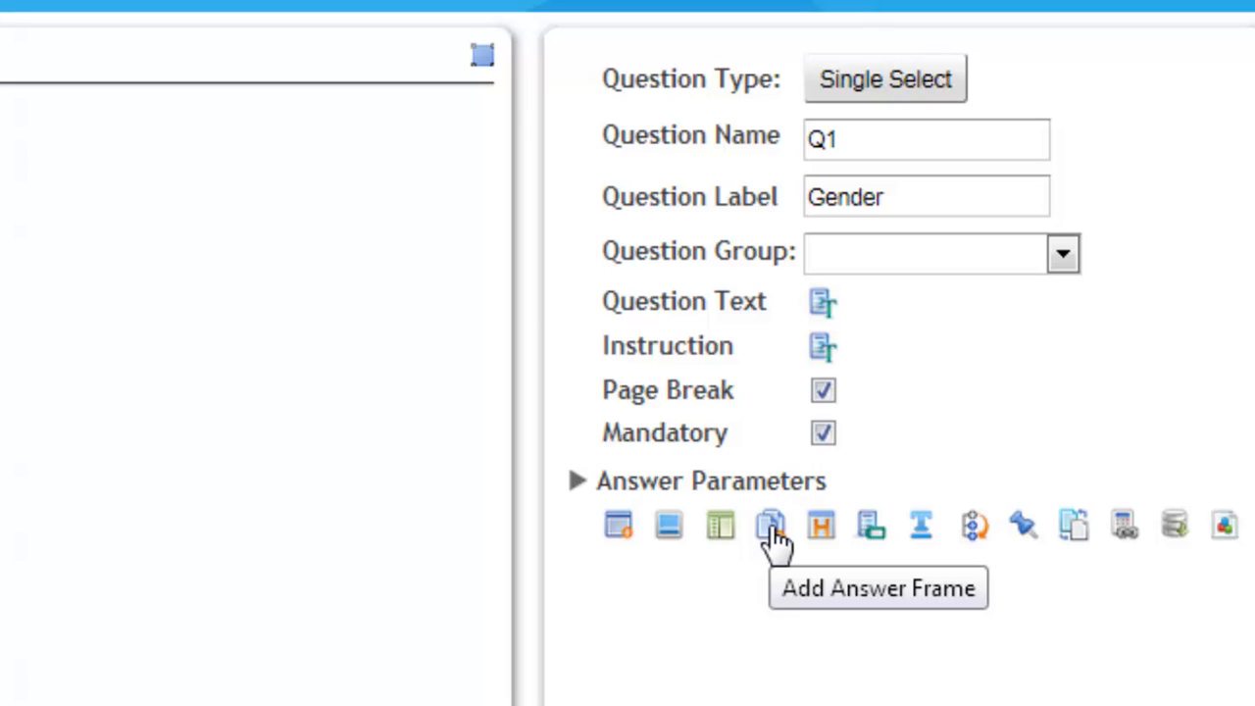
Add the answers "Male" and "Female" to the gender question and try both options in the preview.
click(617, 529)
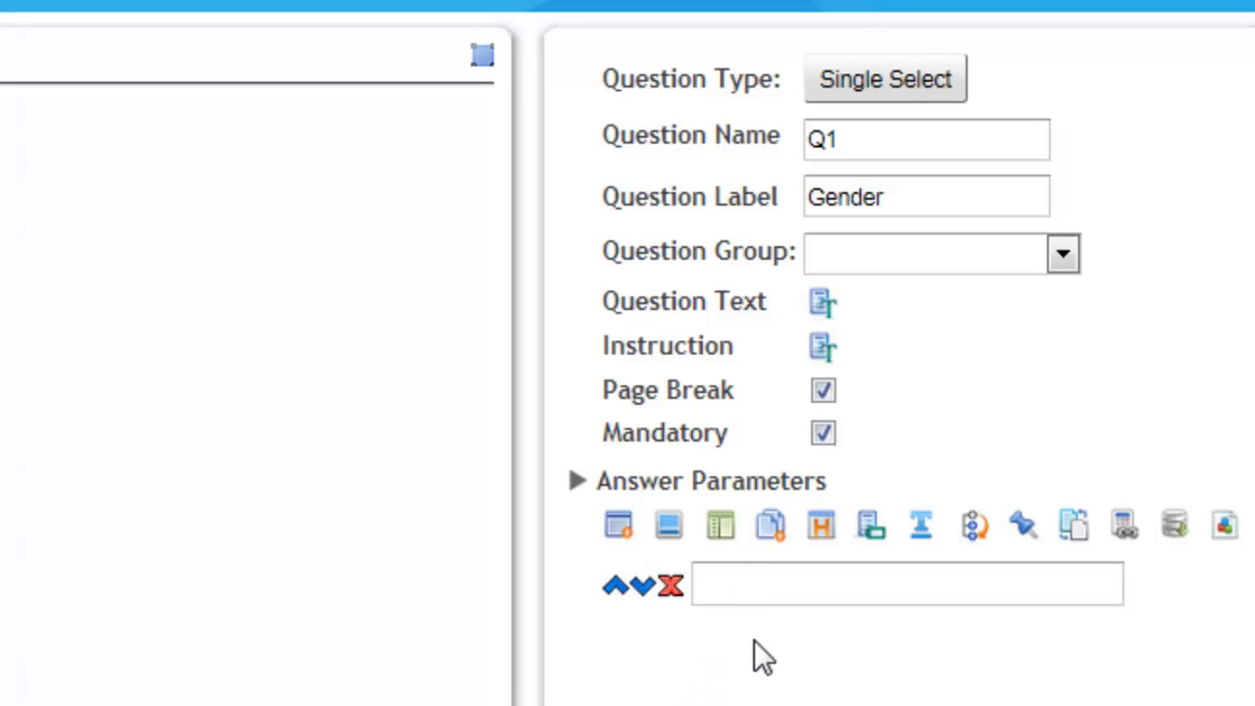
text(Male)
click(619, 526)
text(Fe)
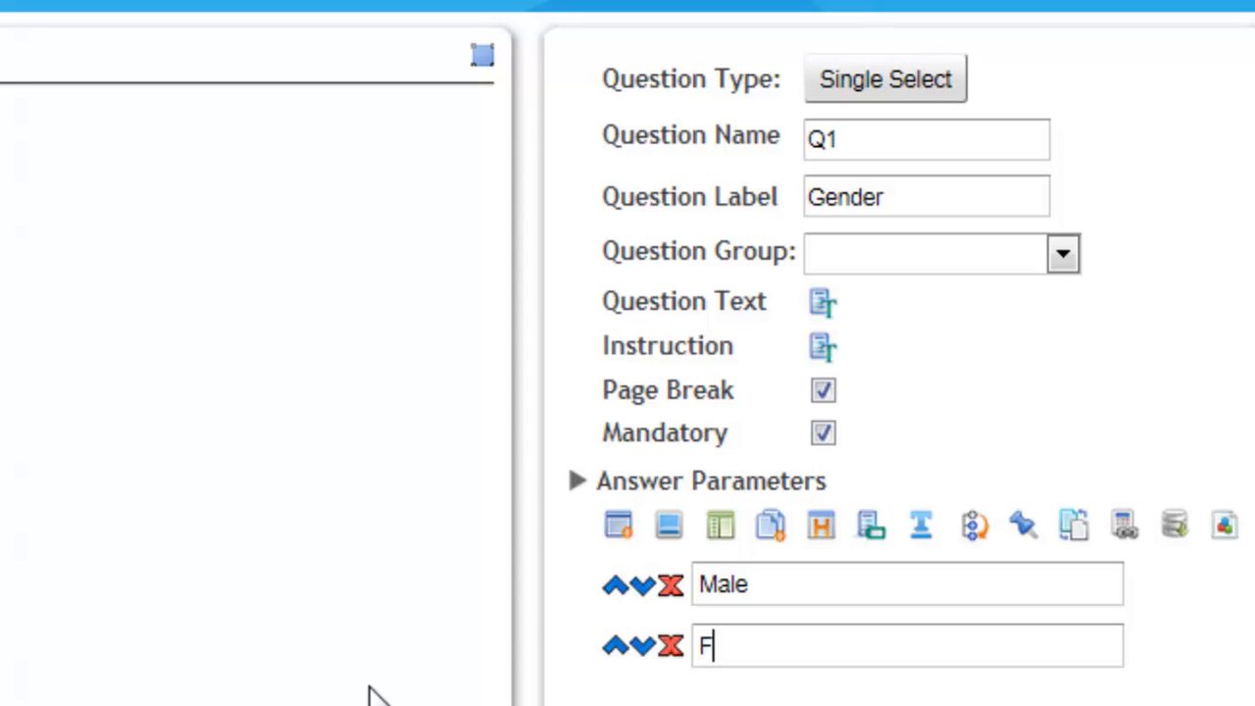
text(male)
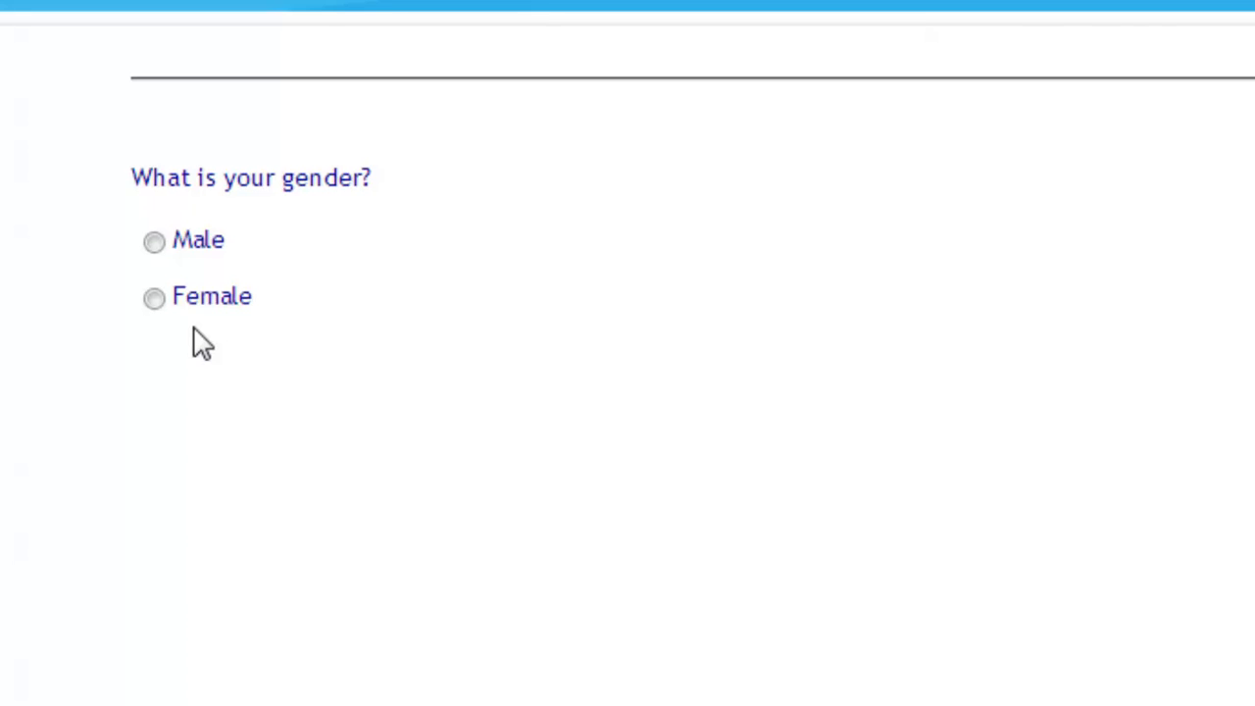
click(155, 299)
click(155, 242)
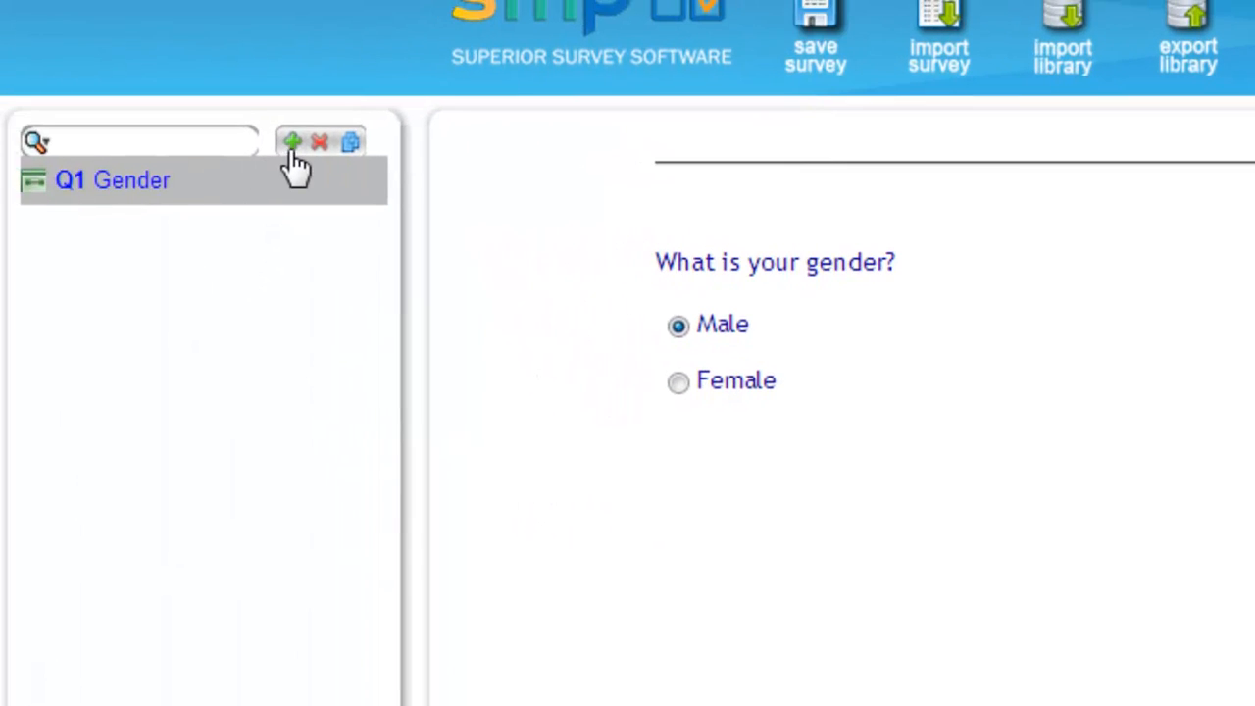
Add a second Single Select question and label it "Age".
click(292, 147)
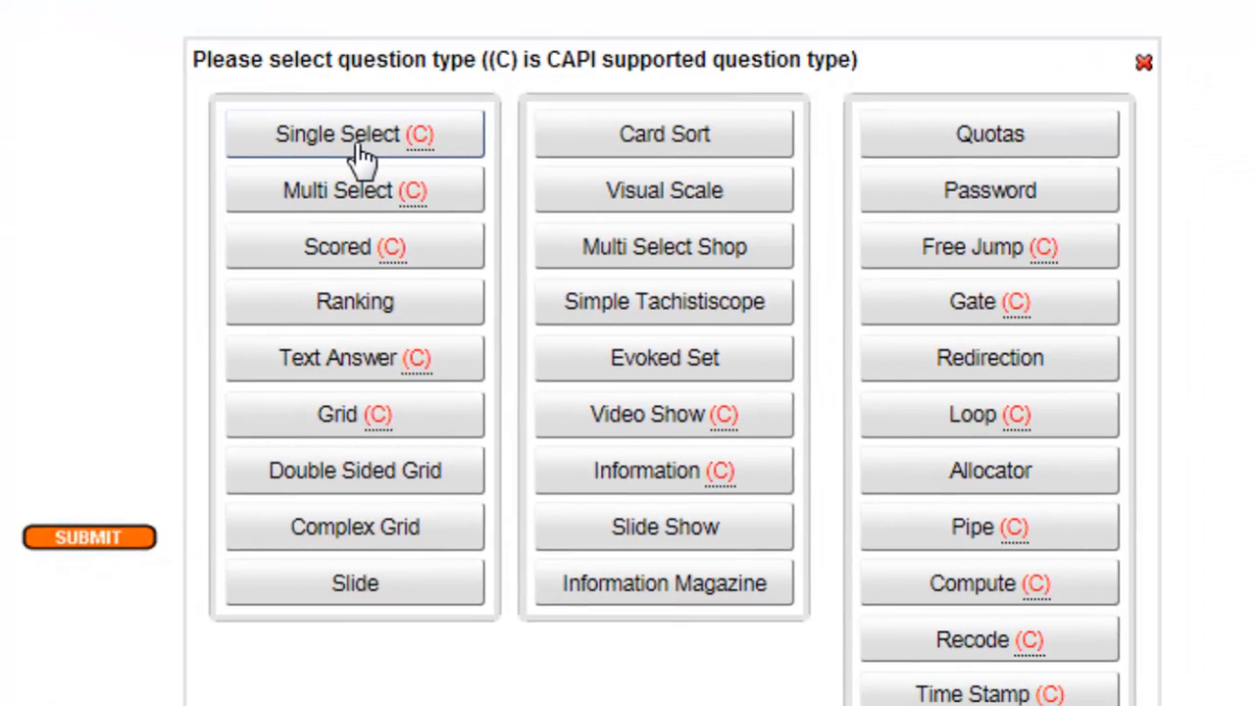
click(354, 134)
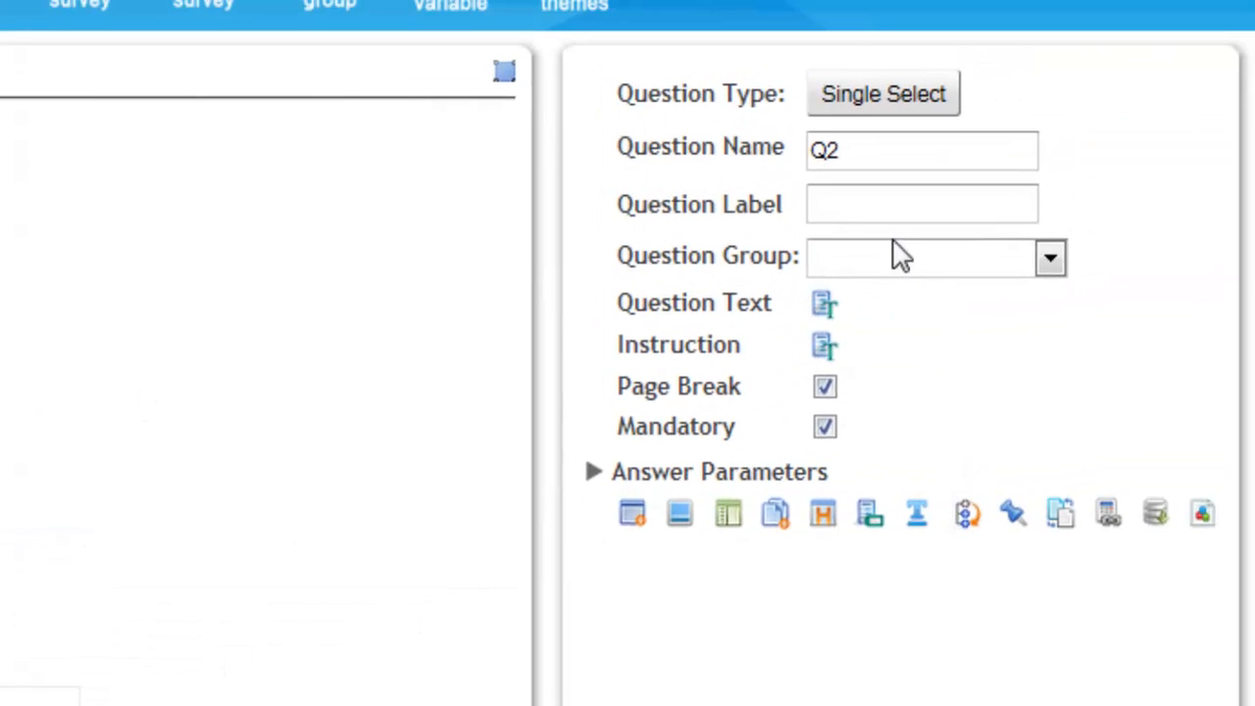
click(889, 210)
text(Age)
Set the question text of Q2 to "What is your age?".
click(823, 303)
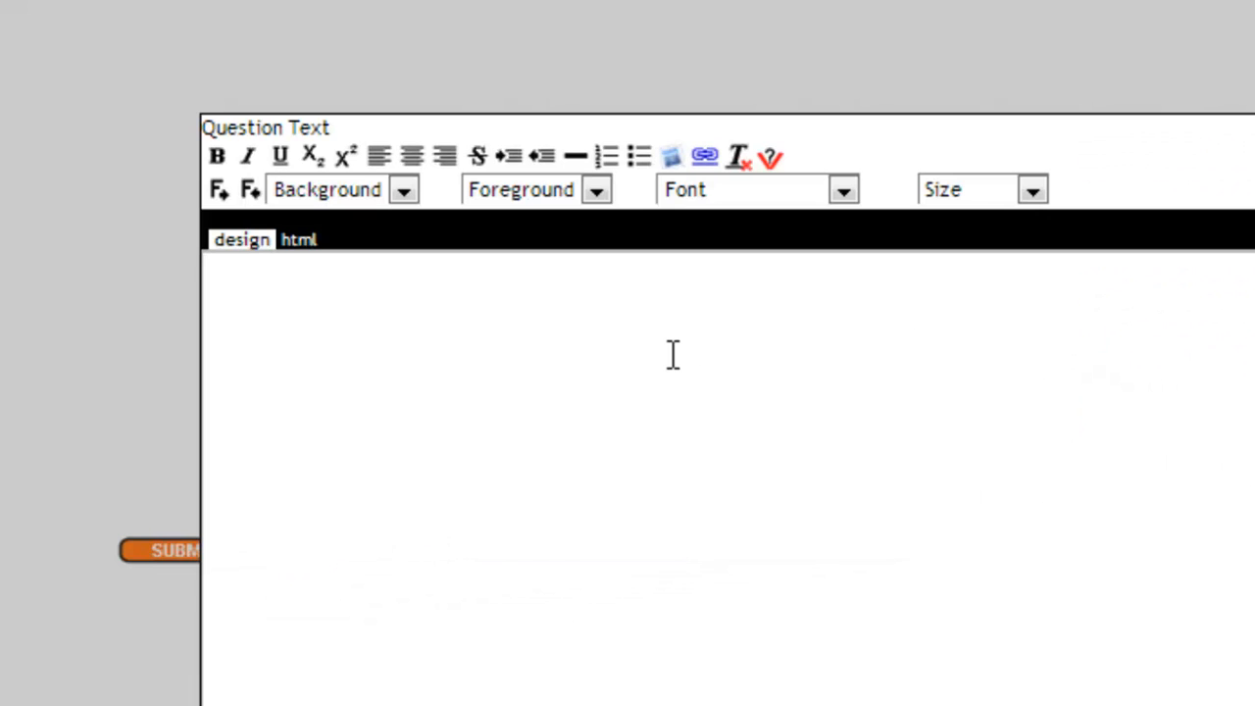
text(What is you)
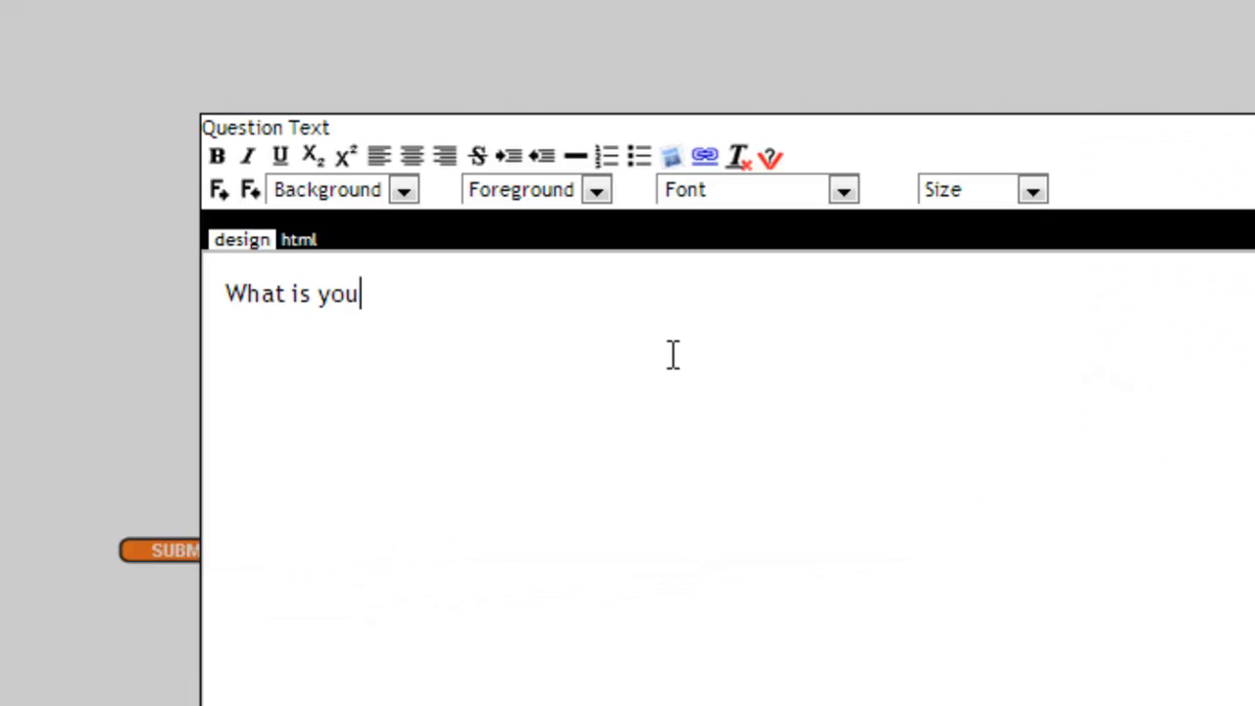
text(r age?)
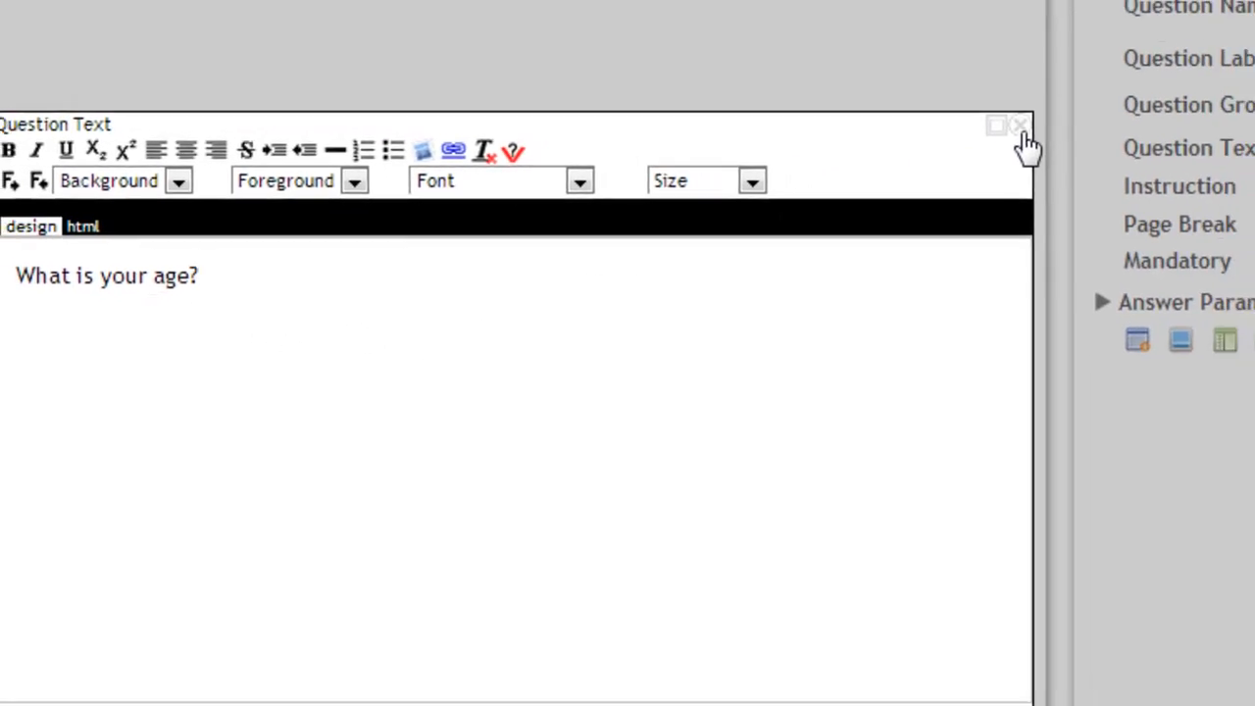
click(1020, 132)
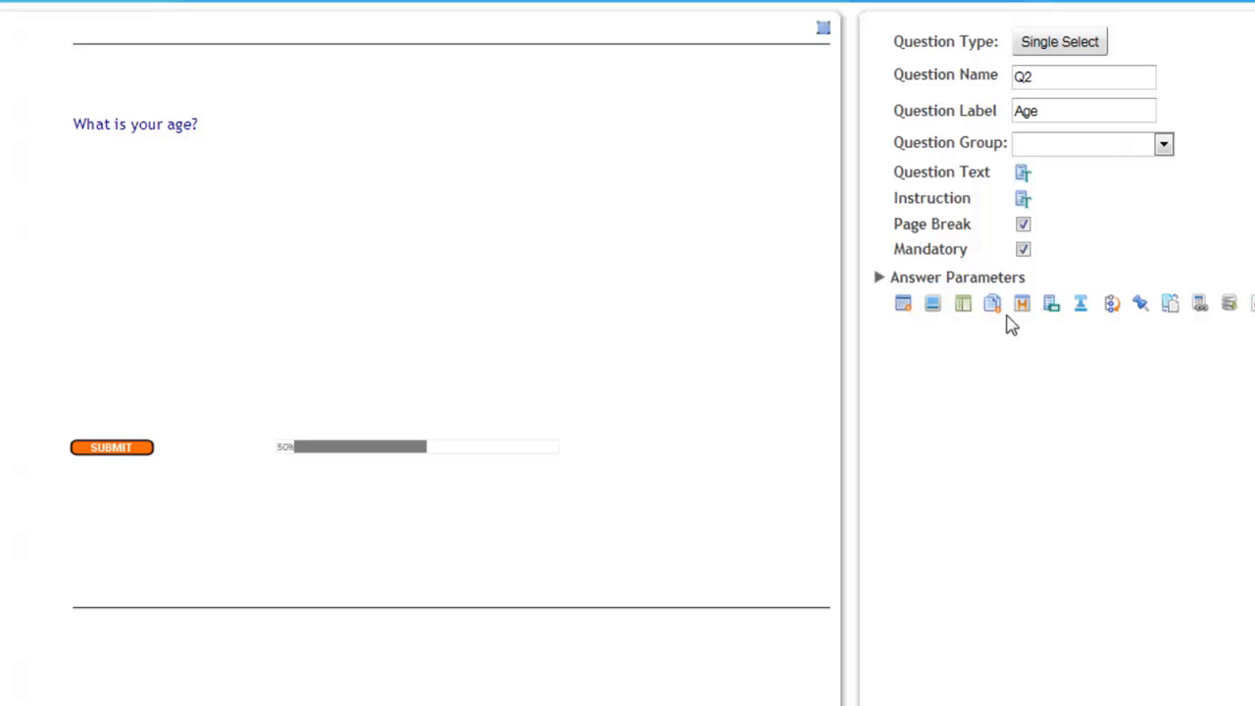
Add the individual answers "Under 18" and "18 to 29" to the age question.
click(902, 303)
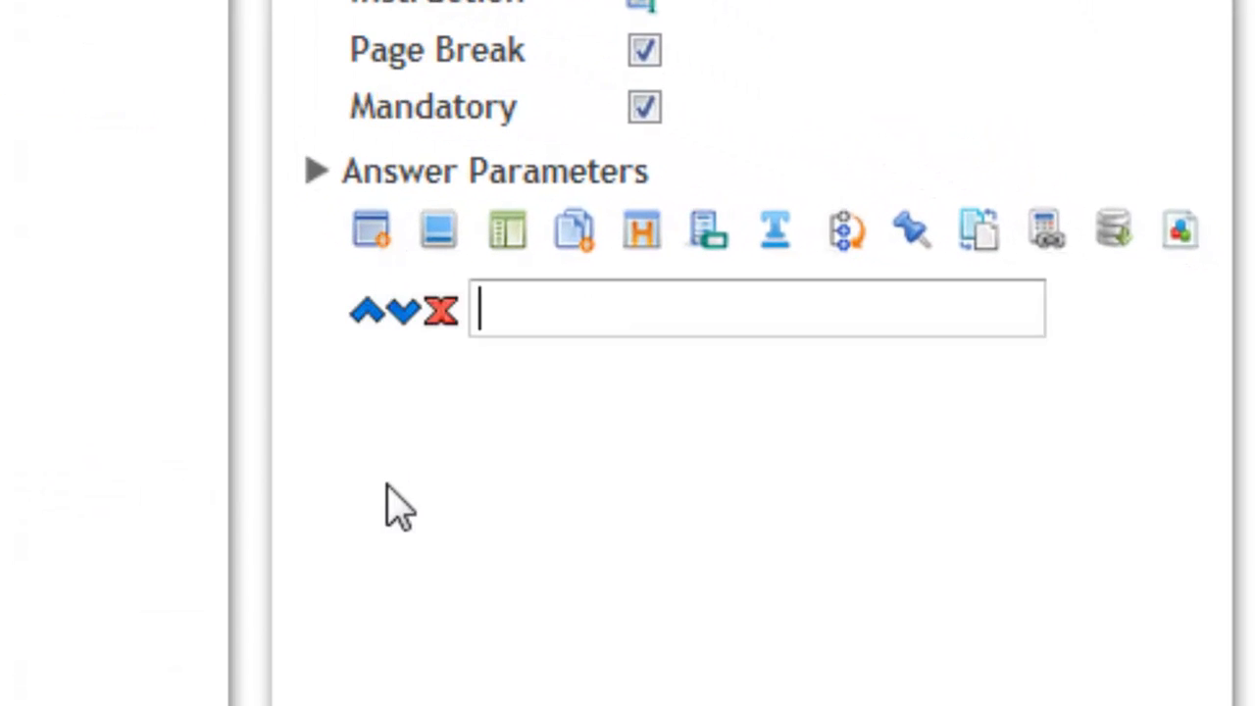
text(Unde)
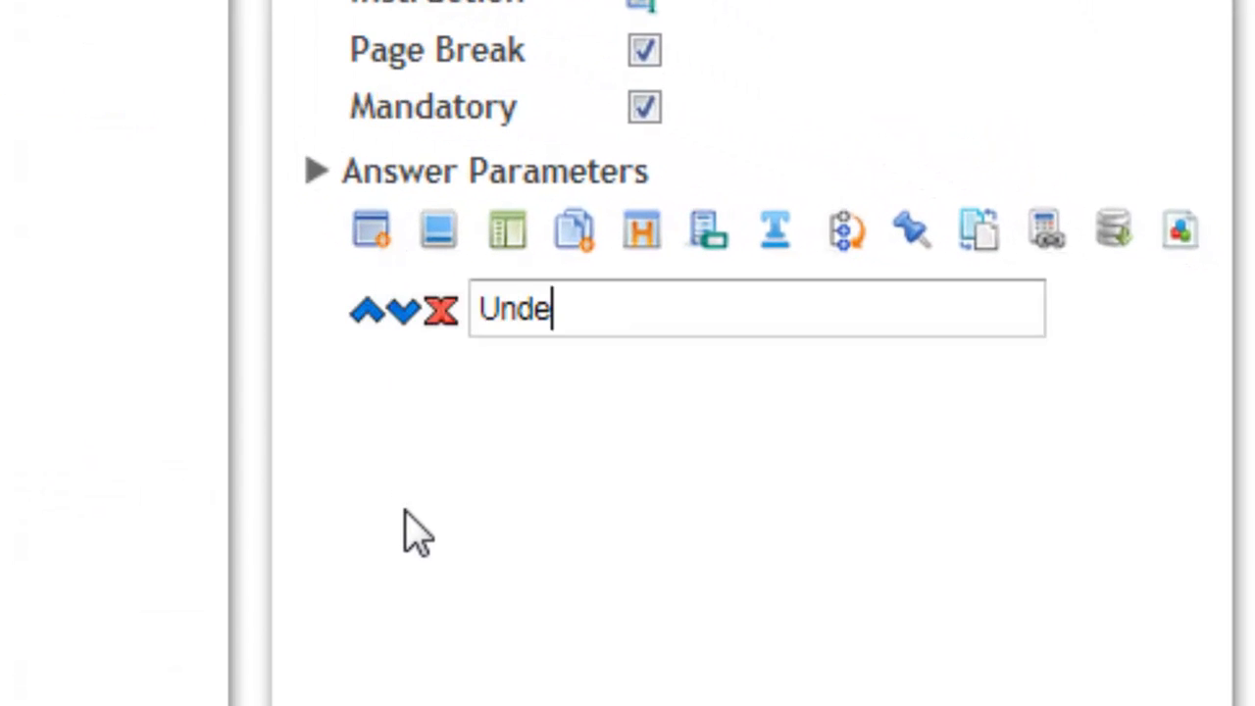
text(r 18)
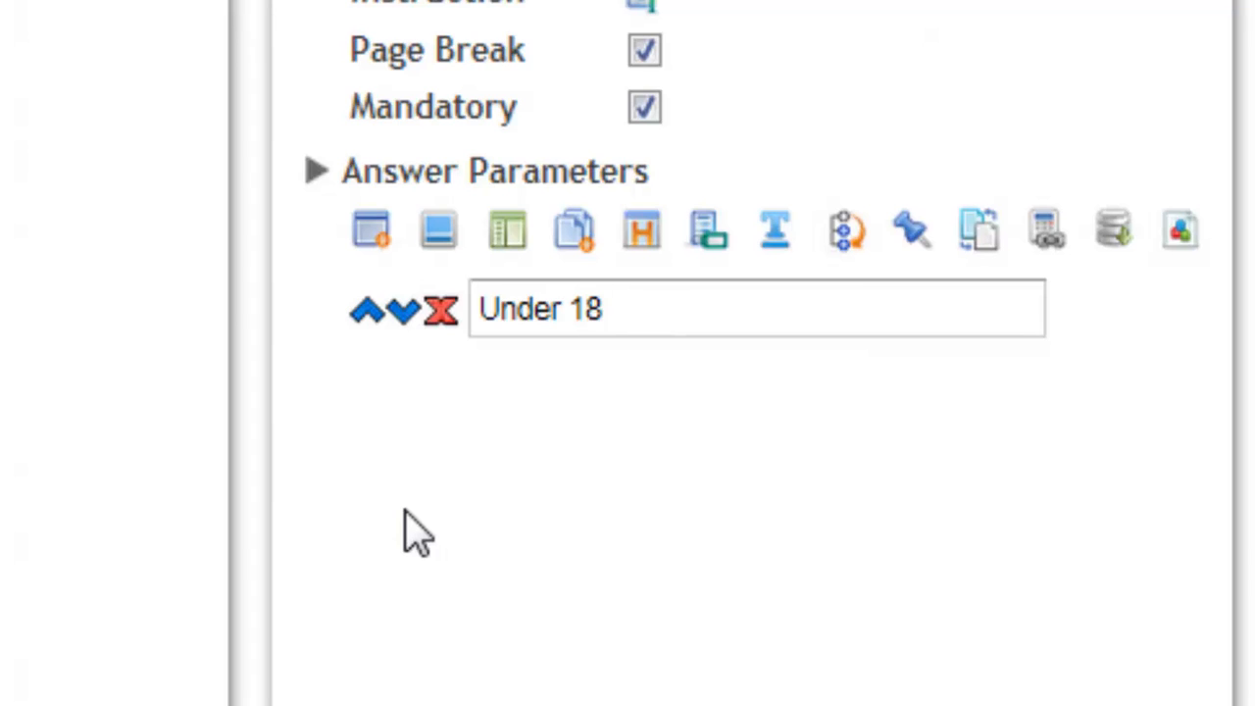
click(367, 238)
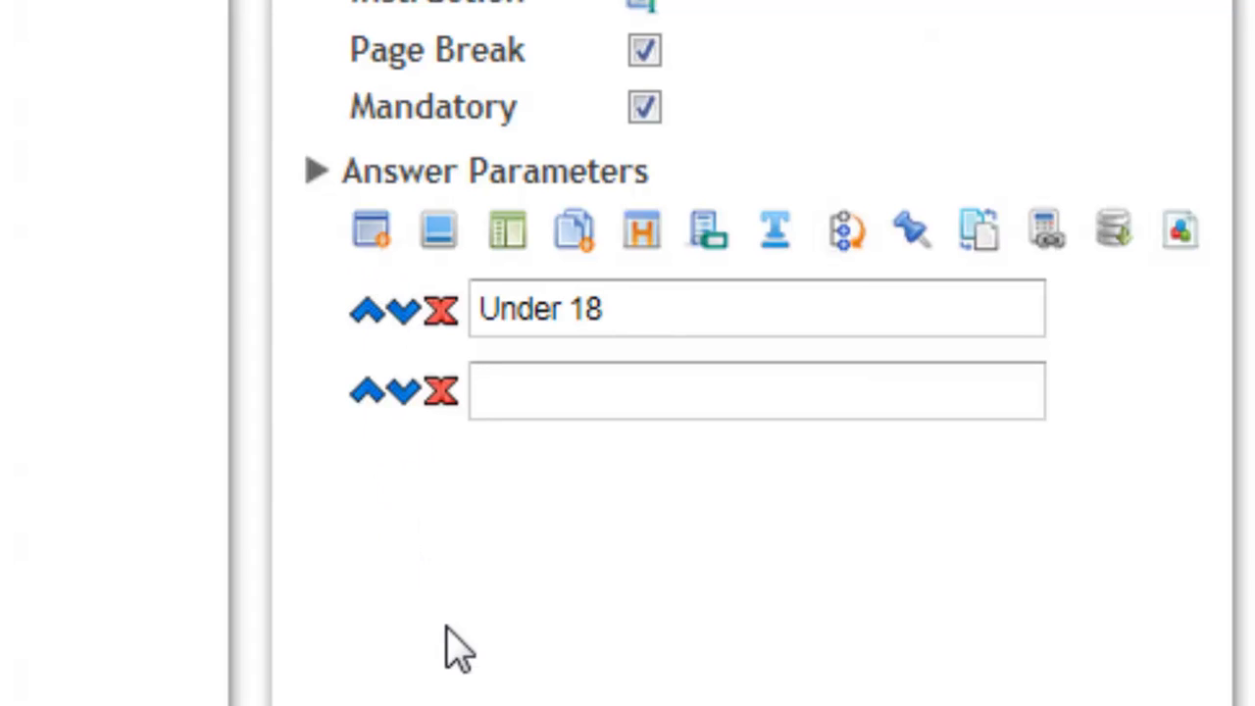
text(18 t)
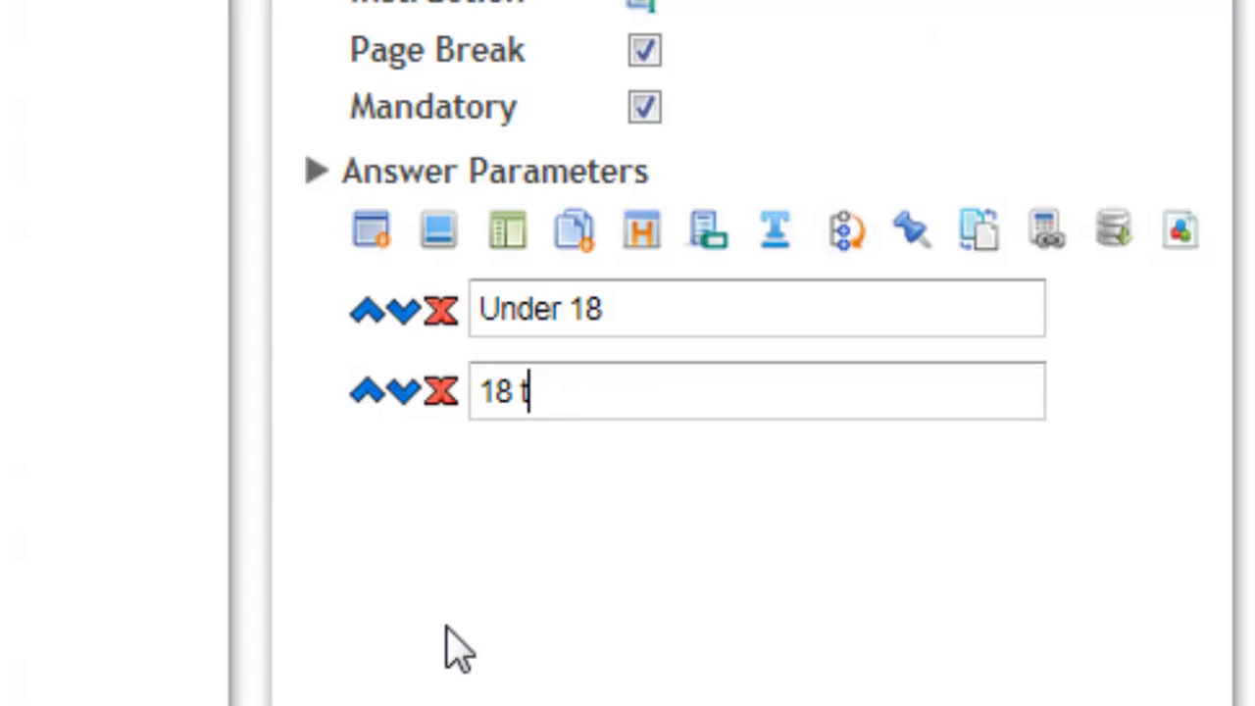
text(o 29)
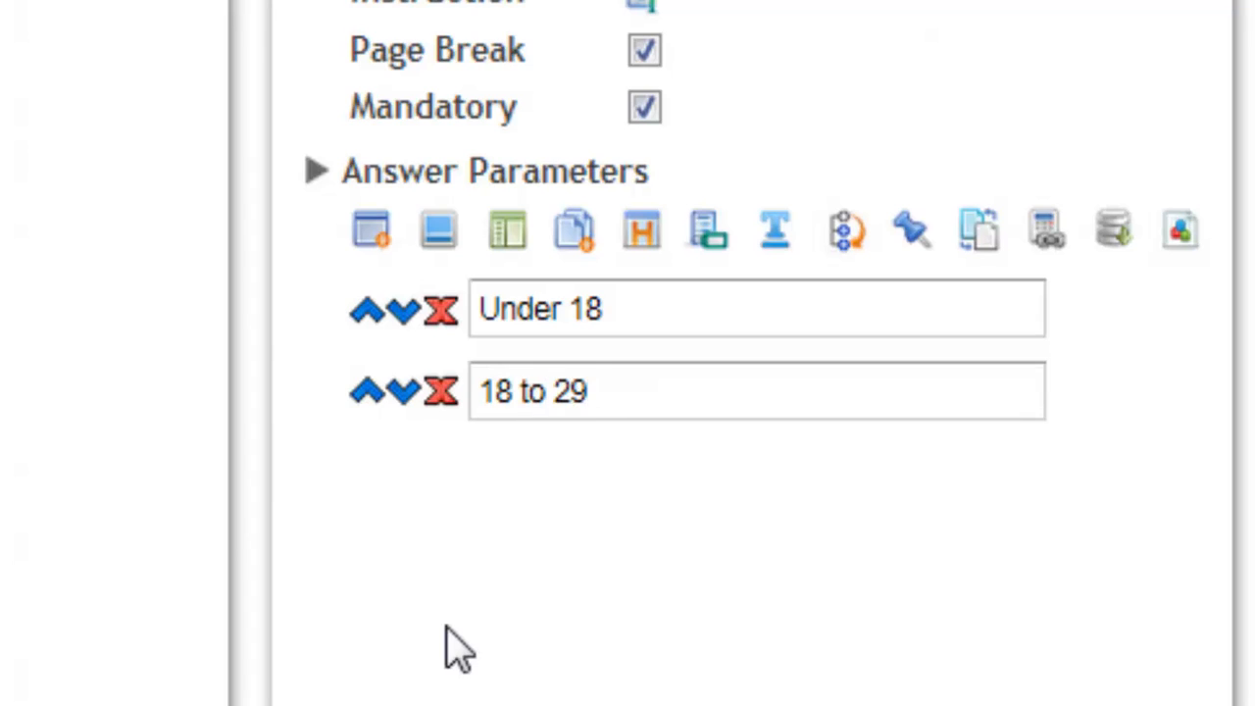
Add the answers "30 to 39", "40 to 49" and "50 and over" to the age question in one bulk entry.
click(573, 235)
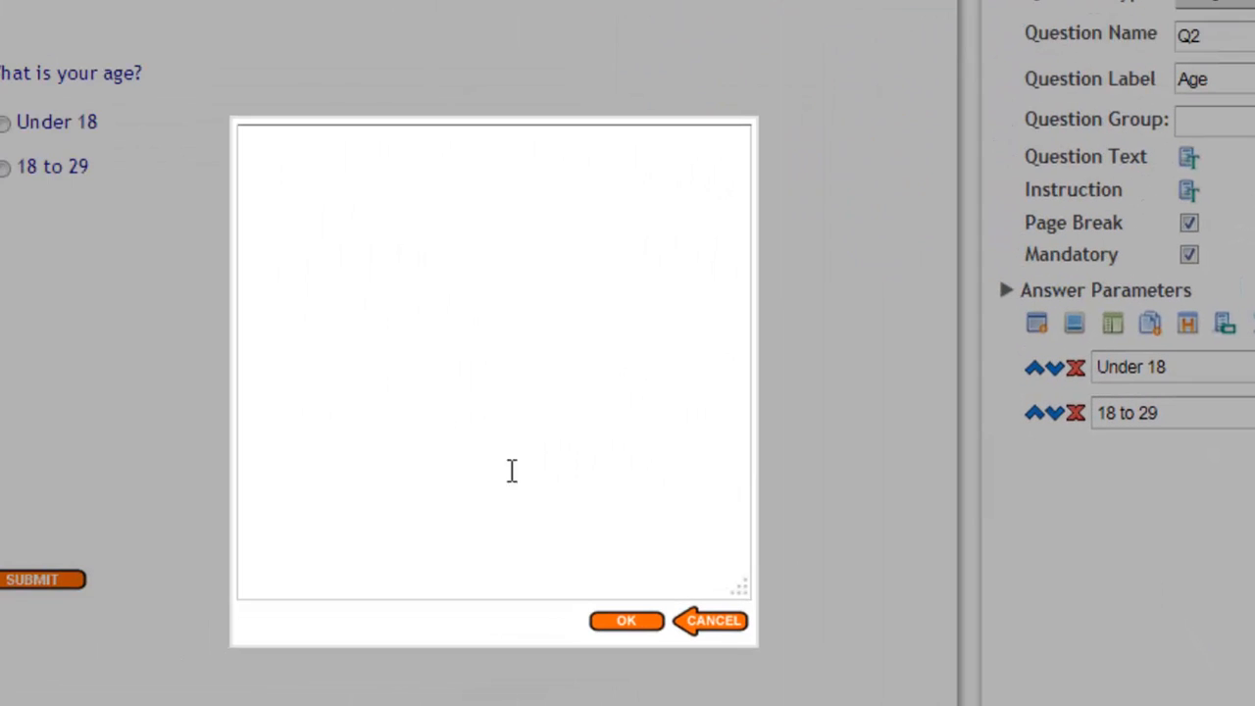
click(437, 233)
text(30 to 39)
key(Return)
text(40 )
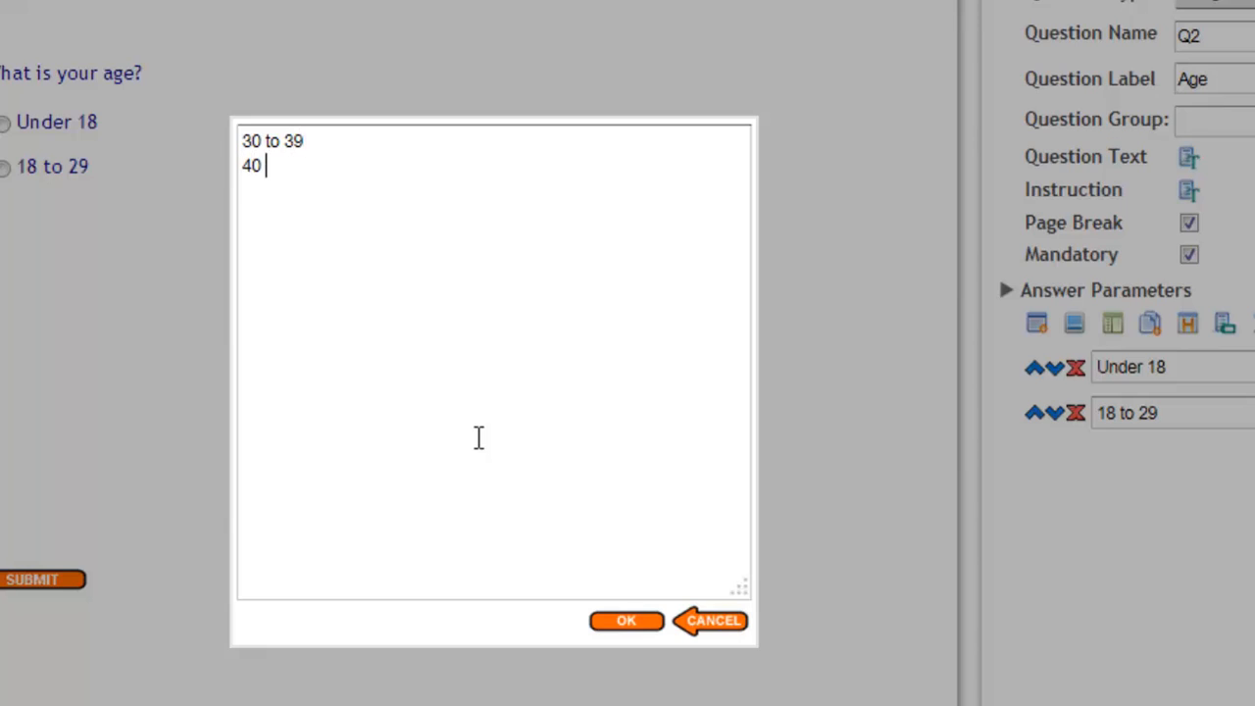
text(to 49 )
text(50 and ove)
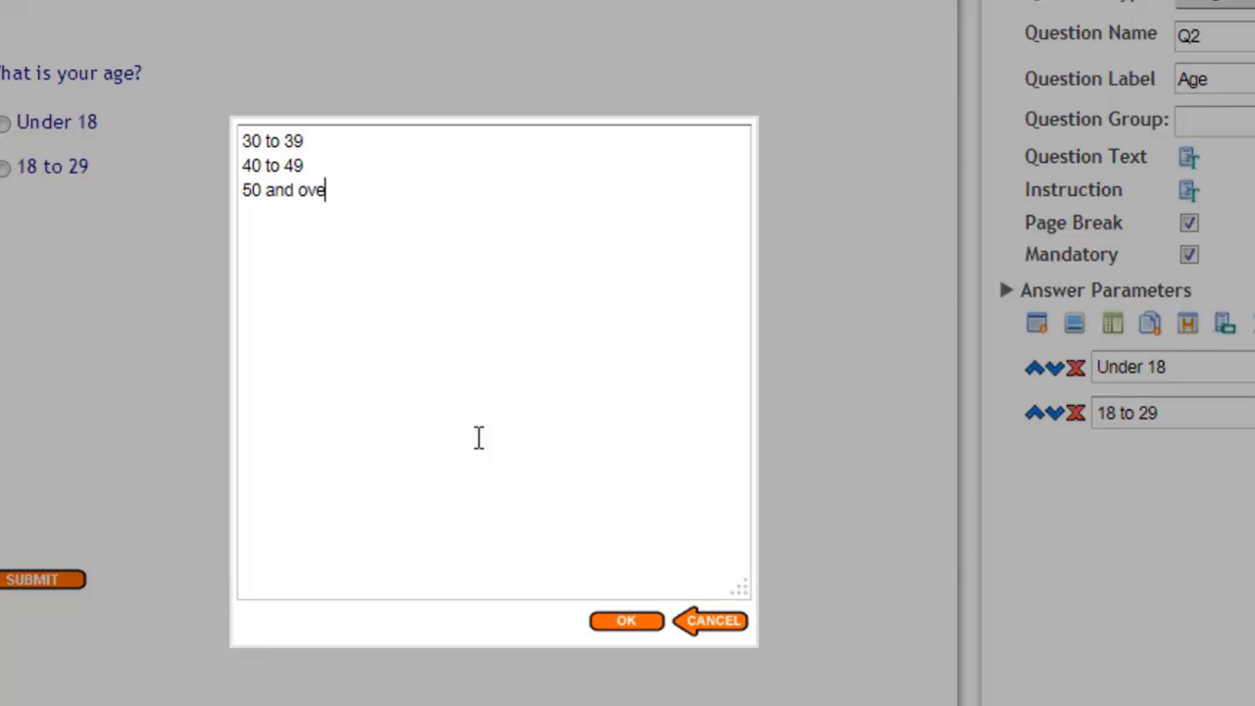
text(r)
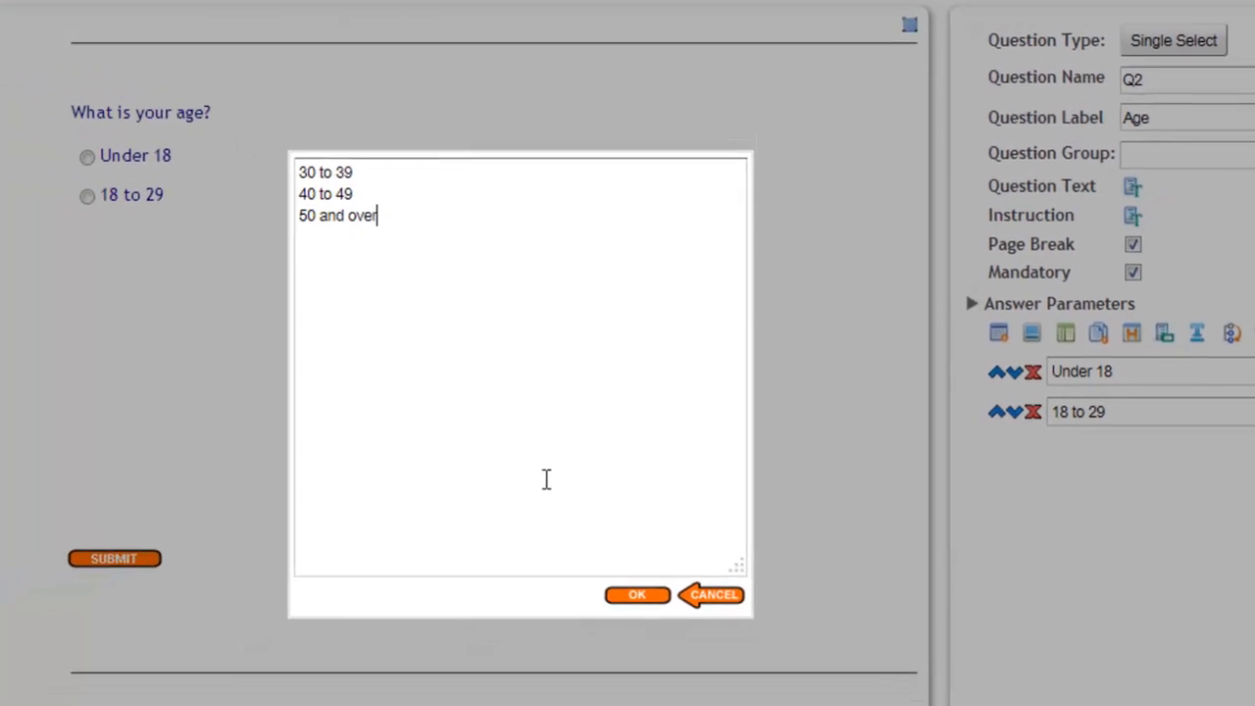
click(626, 621)
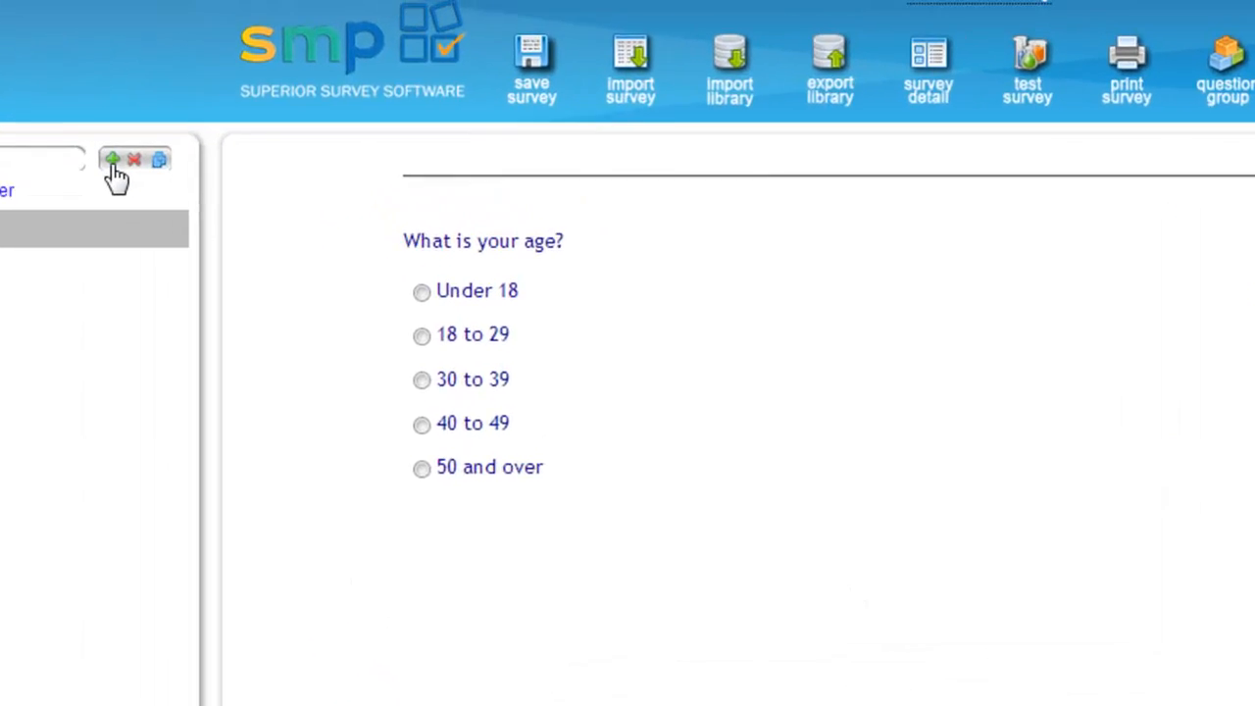
Add a Multi Select question to the survey and label it "Browsers Aware".
click(112, 161)
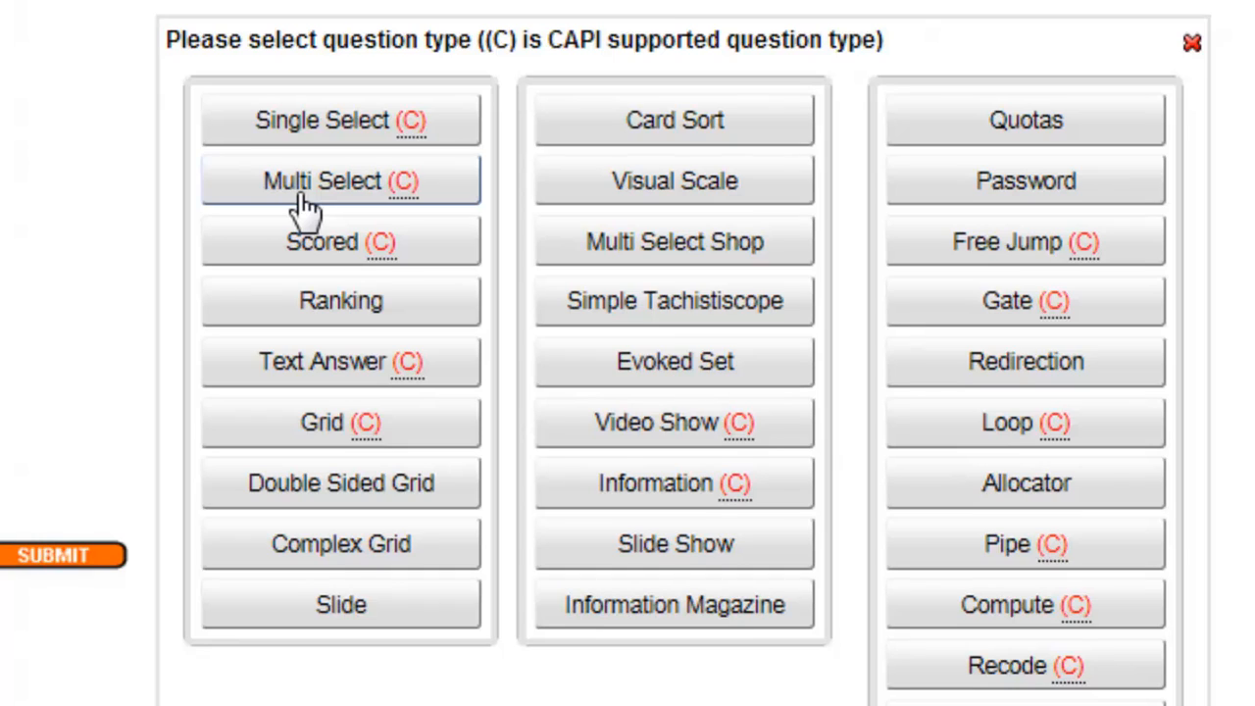
click(306, 206)
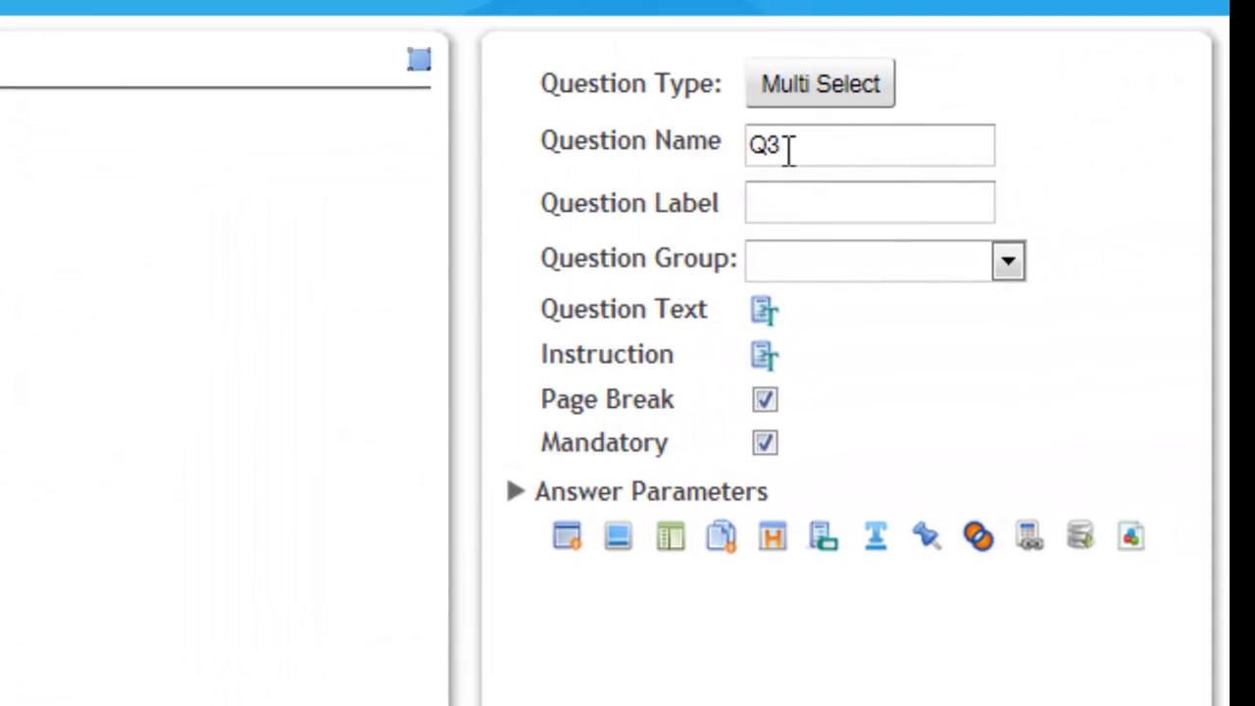
click(800, 204)
text(Browser)
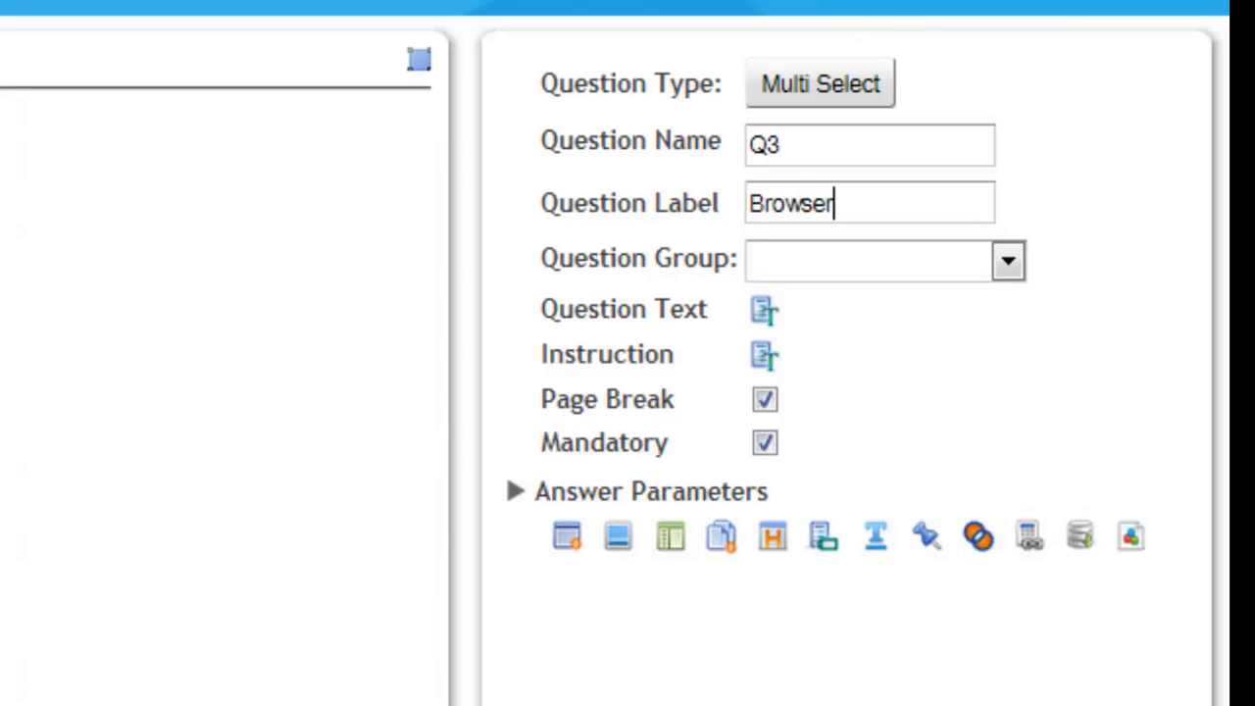
text(s Aw)
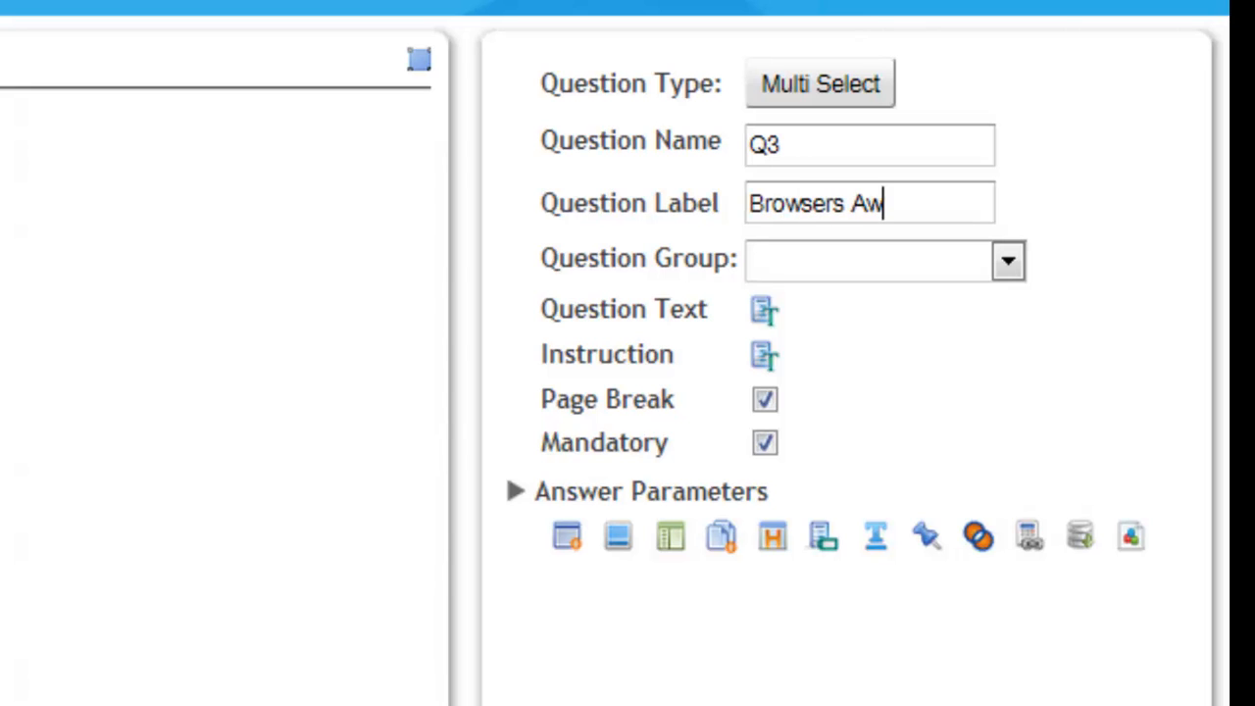
text(are)
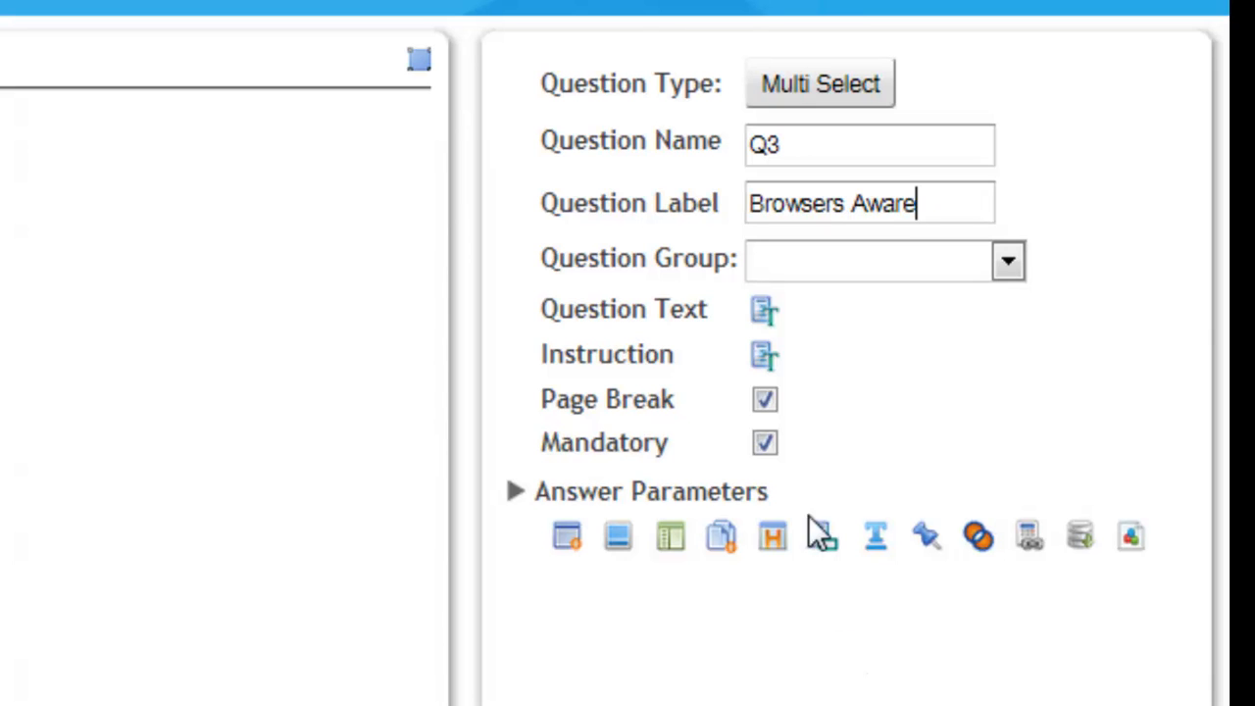
Set the question text of Q3 to "Which of the following browsers are you aware of or heard of before today?".
click(796, 308)
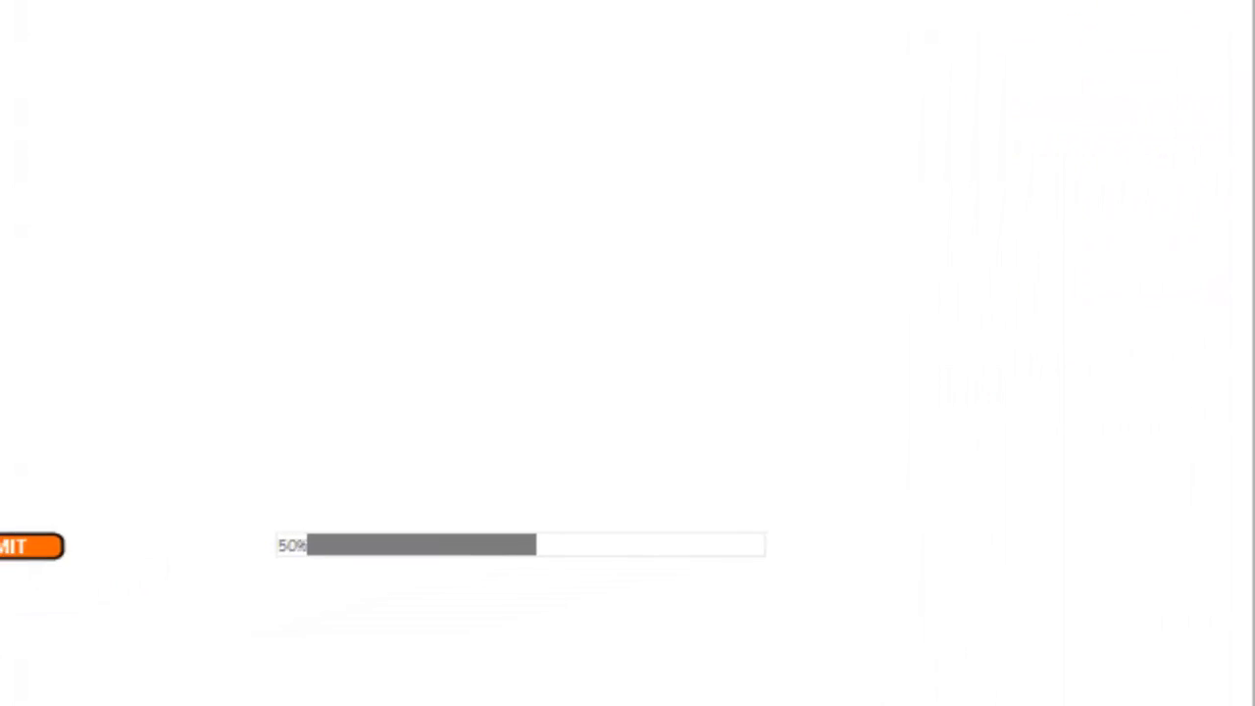
text(W)
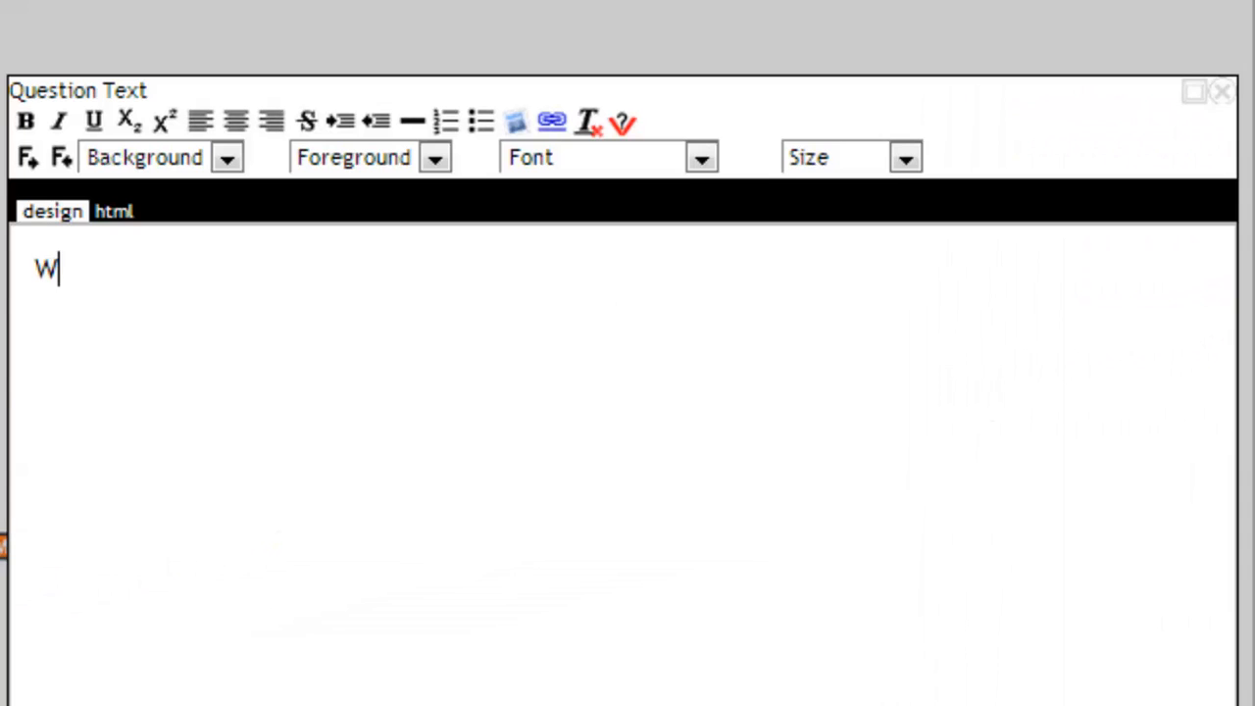
text(hich of )
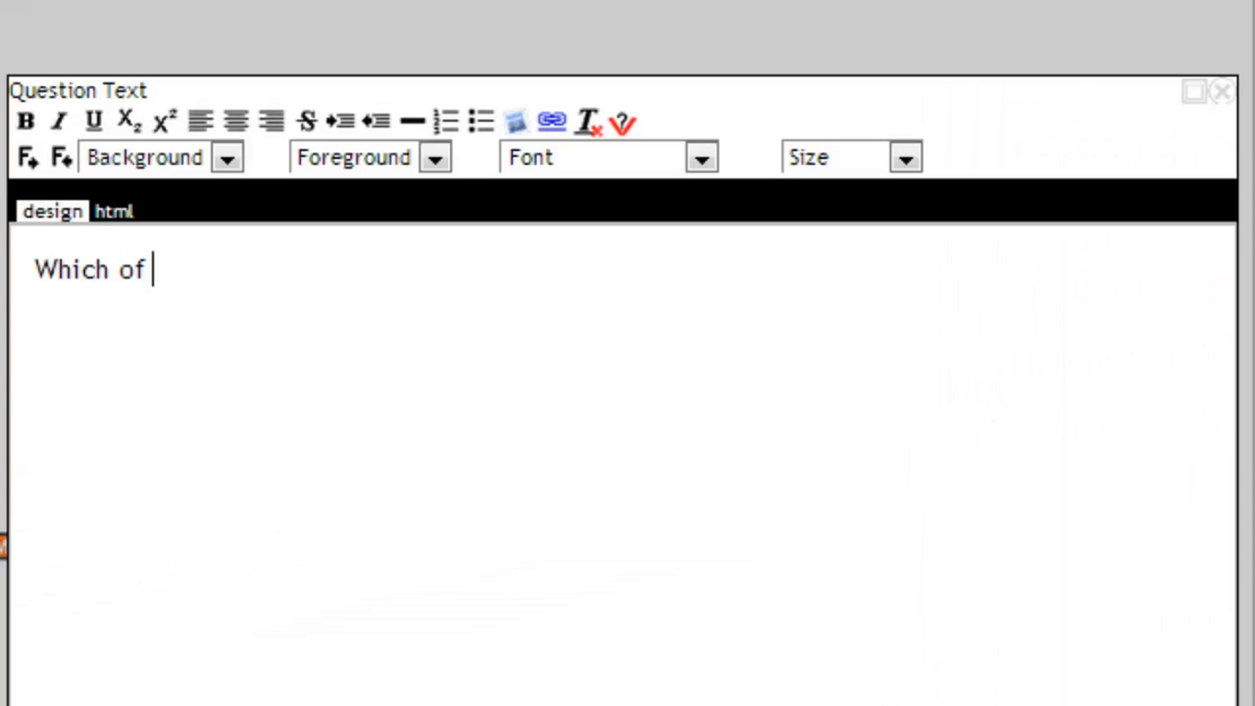
text(the following )
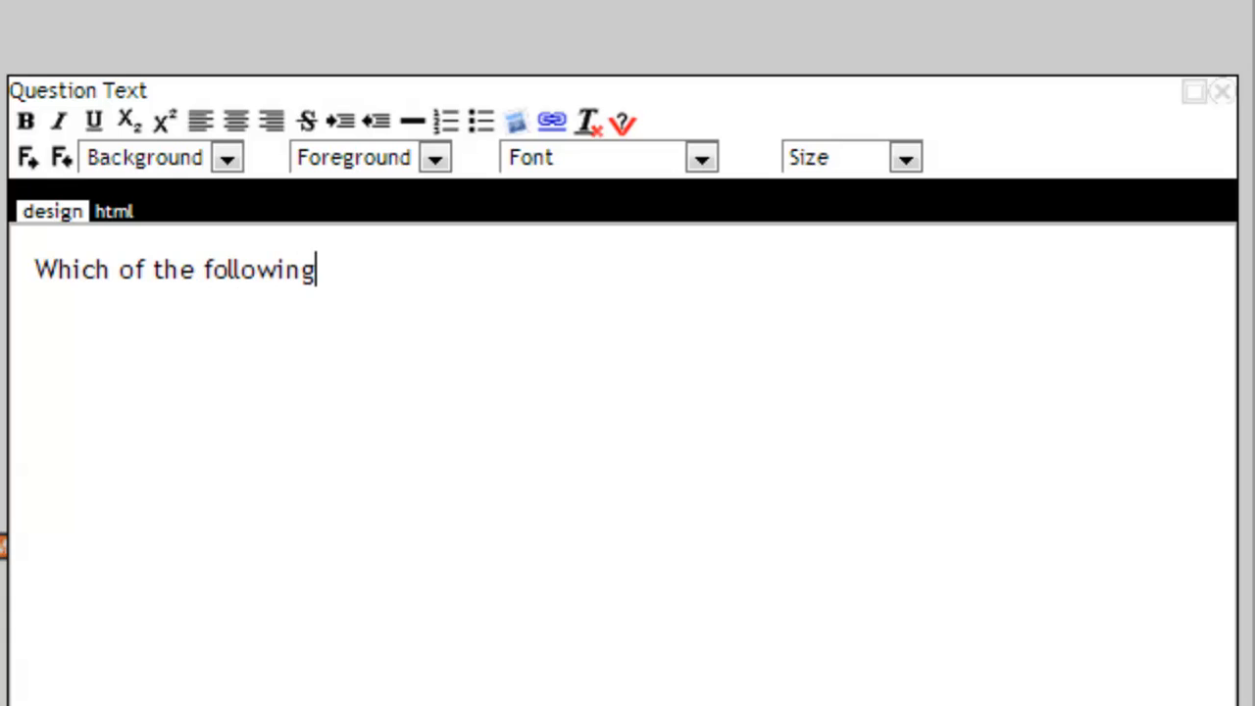
text(brows)
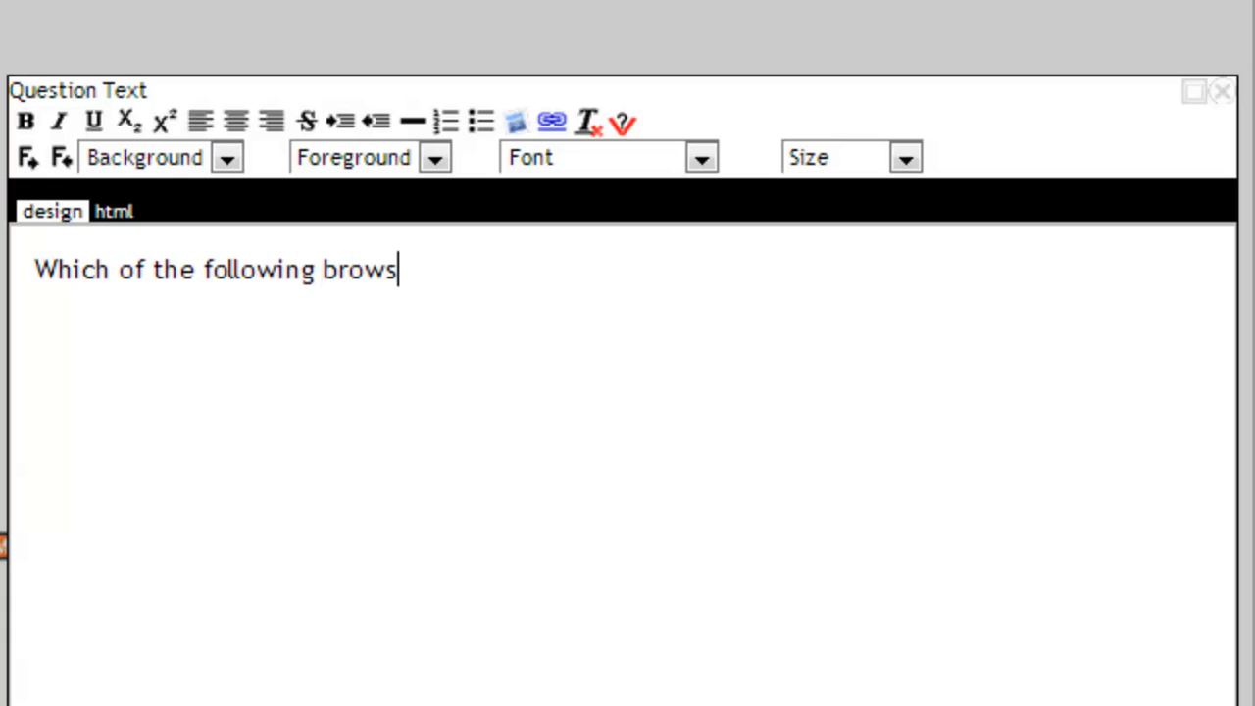
text(ers are you )
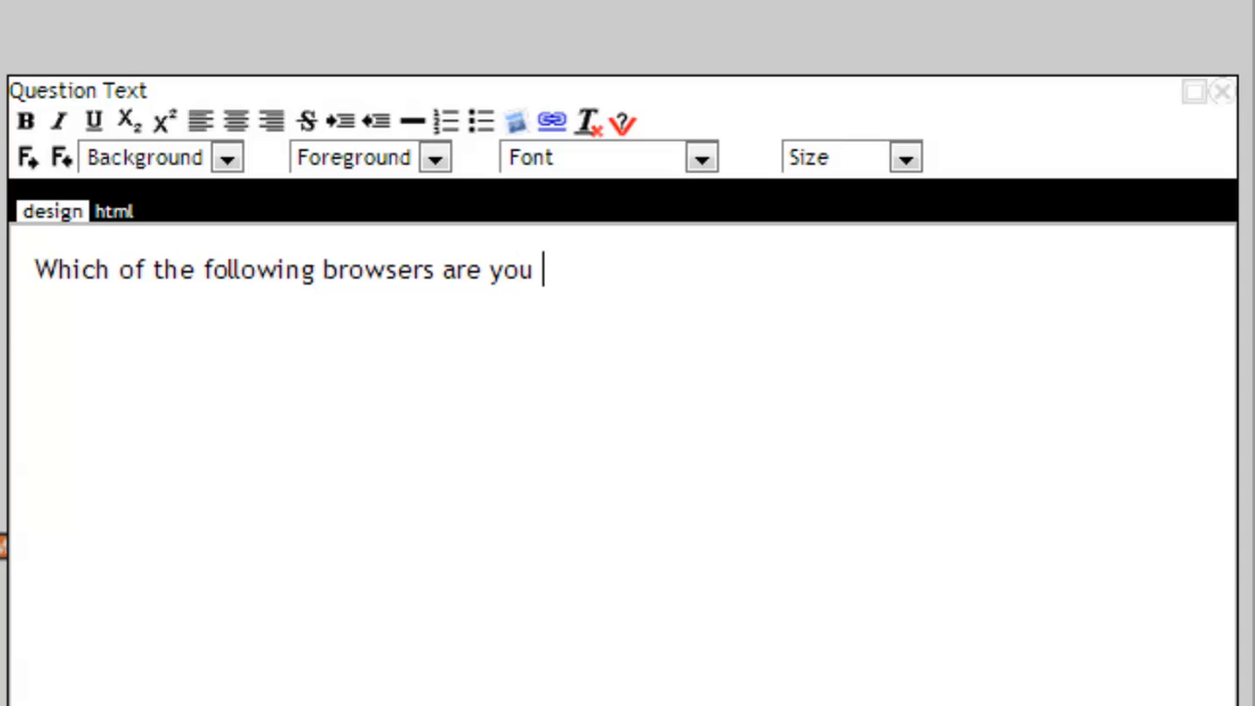
text(aware )
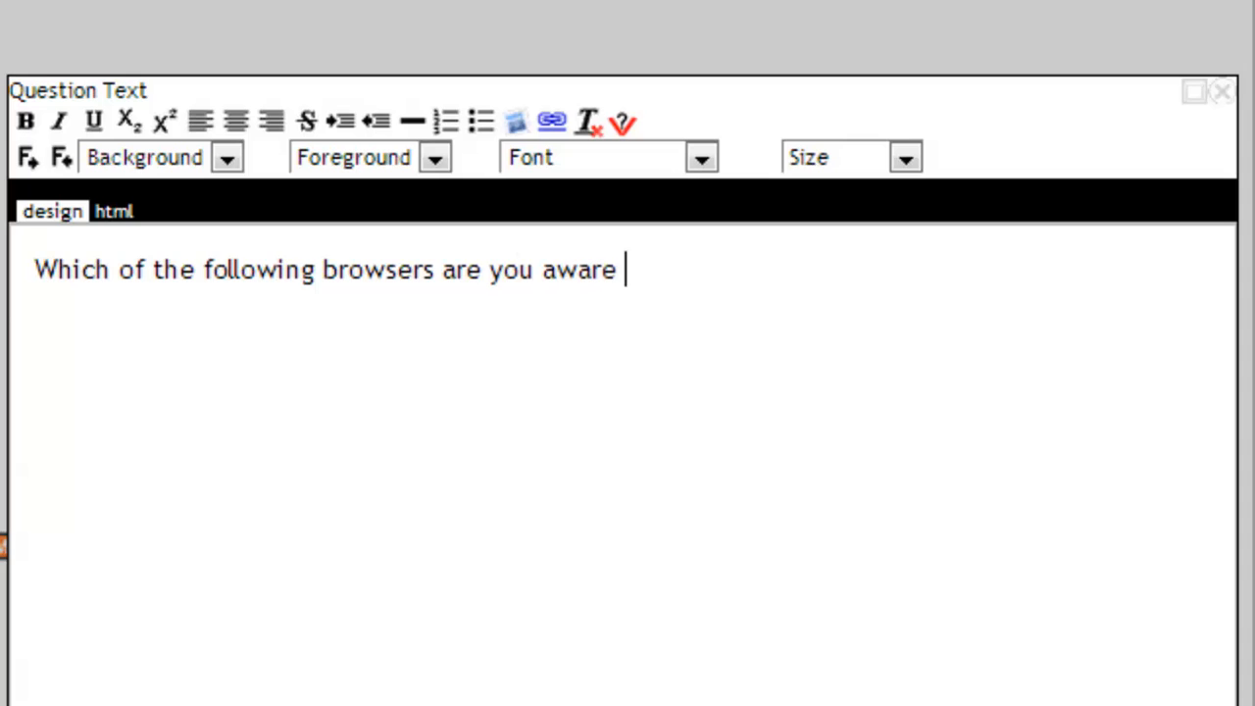
text(of or h)
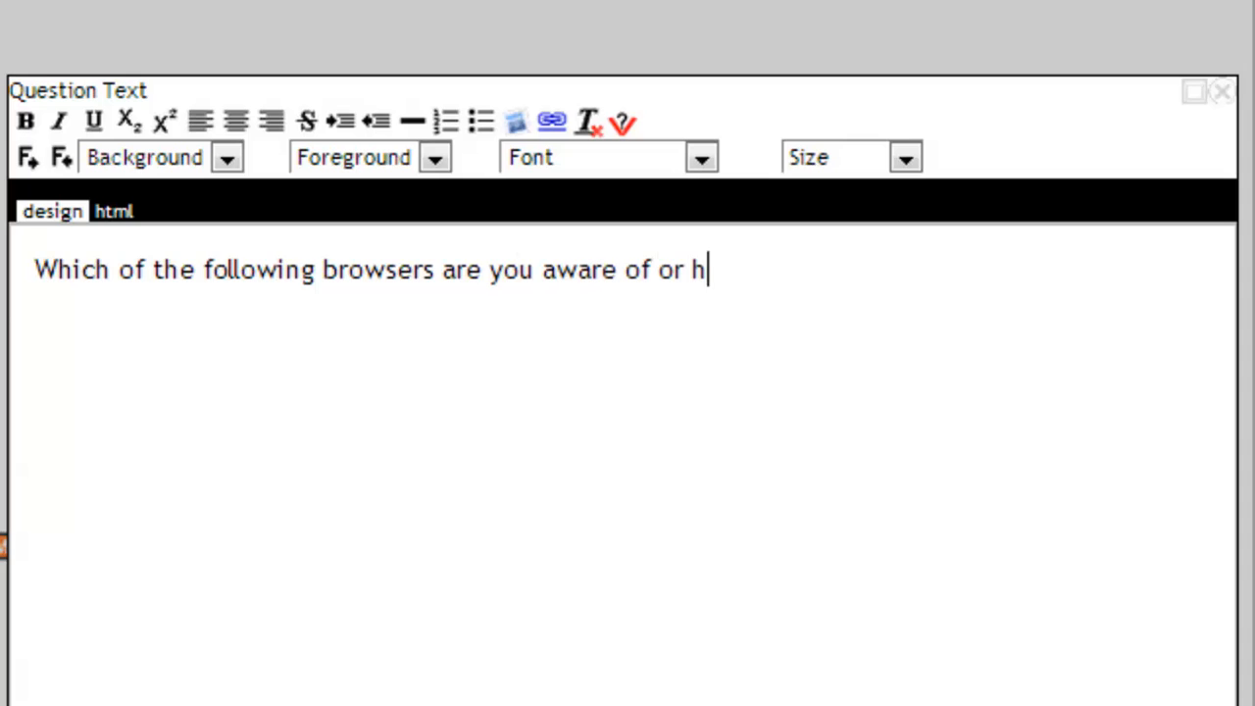
text(eard of )
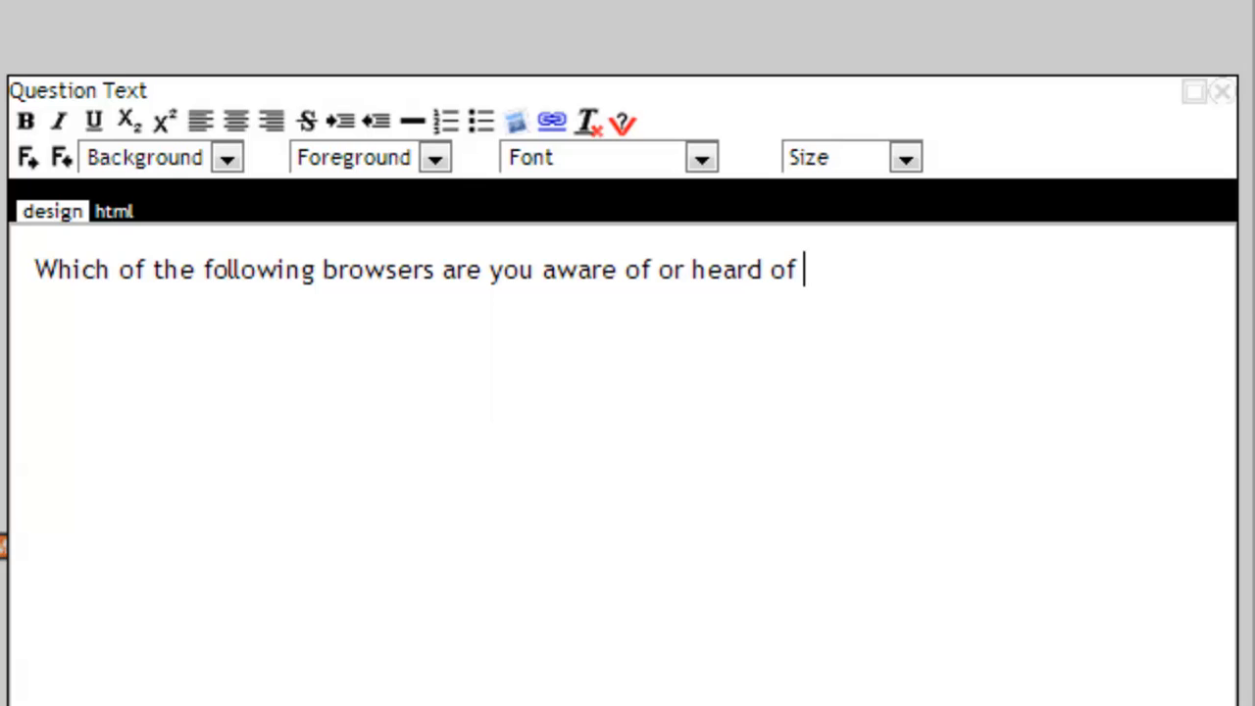
text(before )
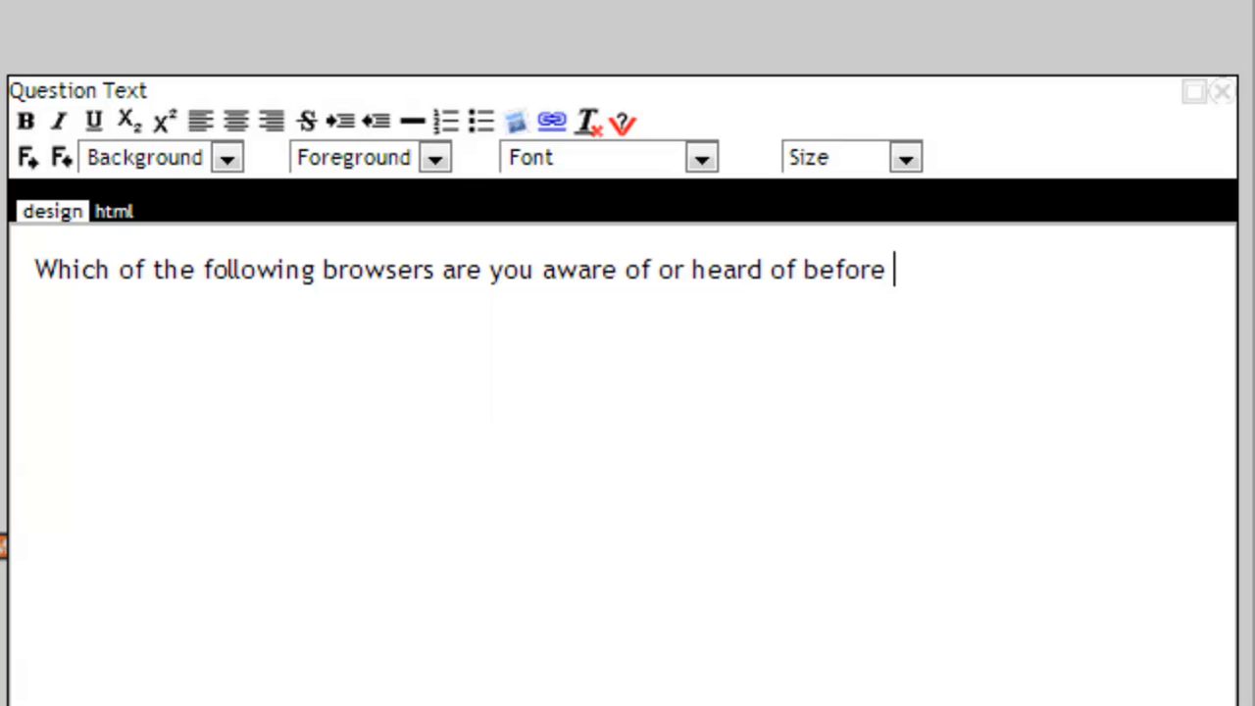
text(today?)
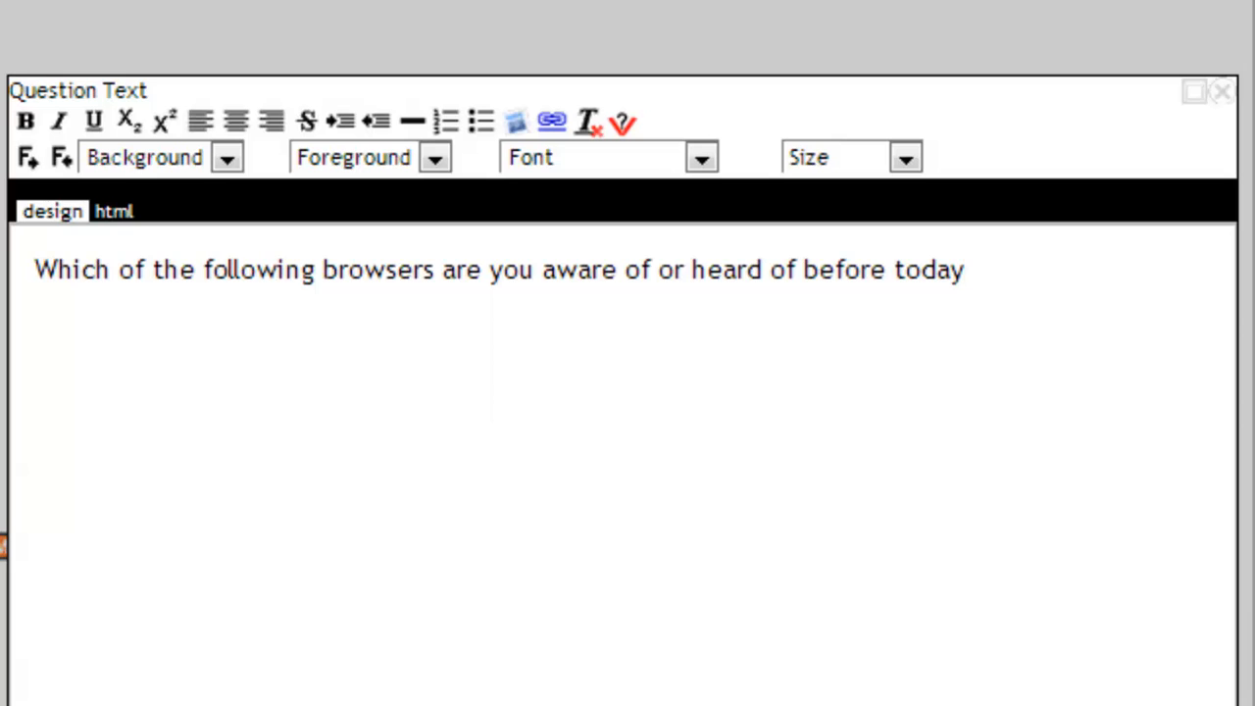
click(1221, 91)
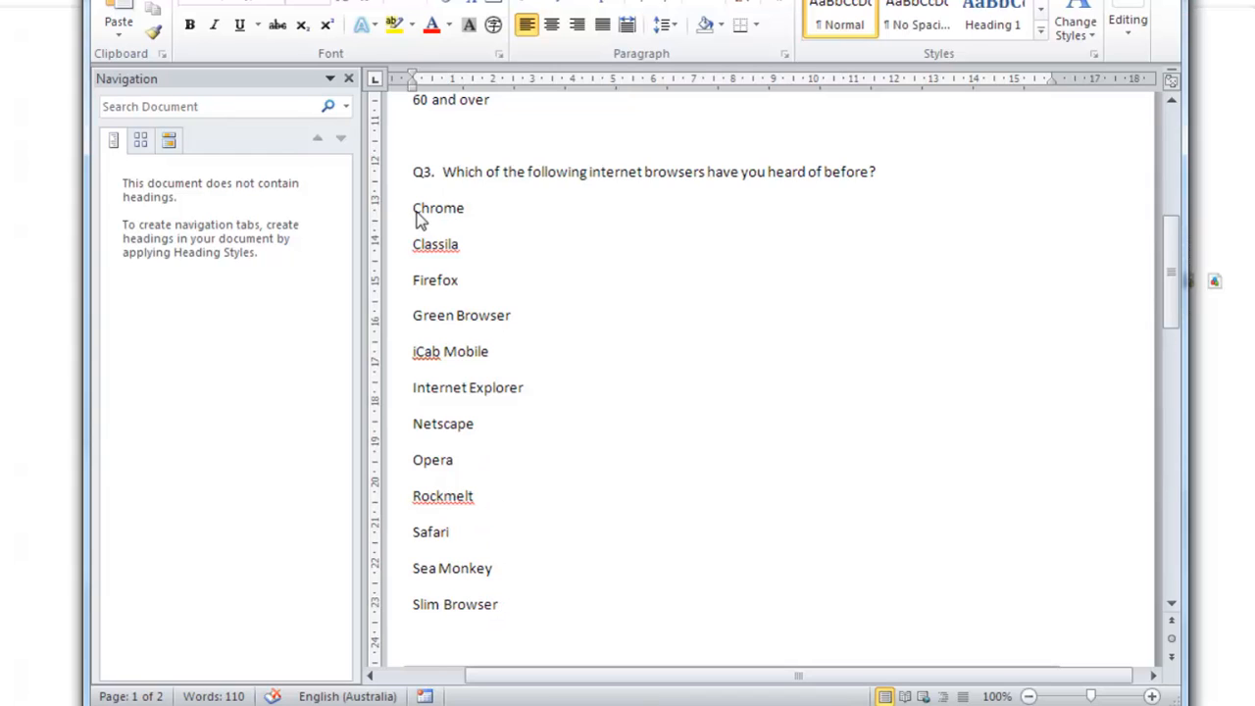
Copy the Q3 browser names from Chrome to Slim Browser out of the Word document and bulk-add them as answers to Q3.
drag(413, 207, 530, 605)
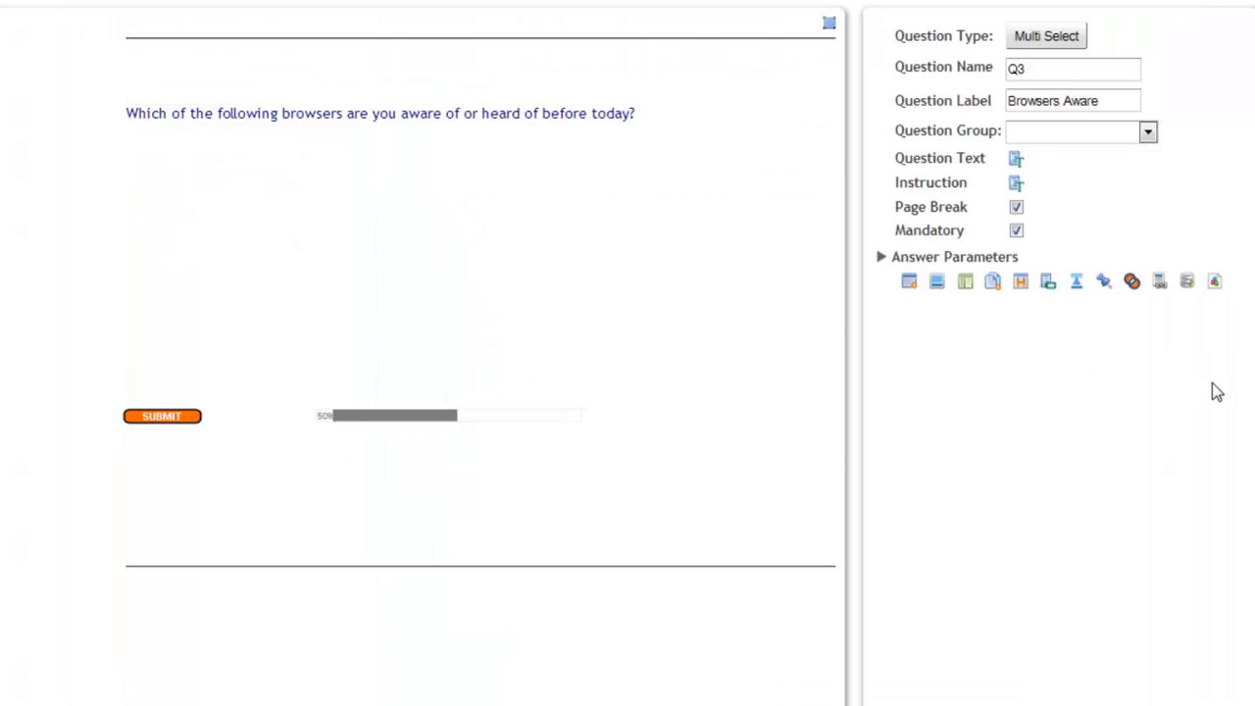
click(993, 282)
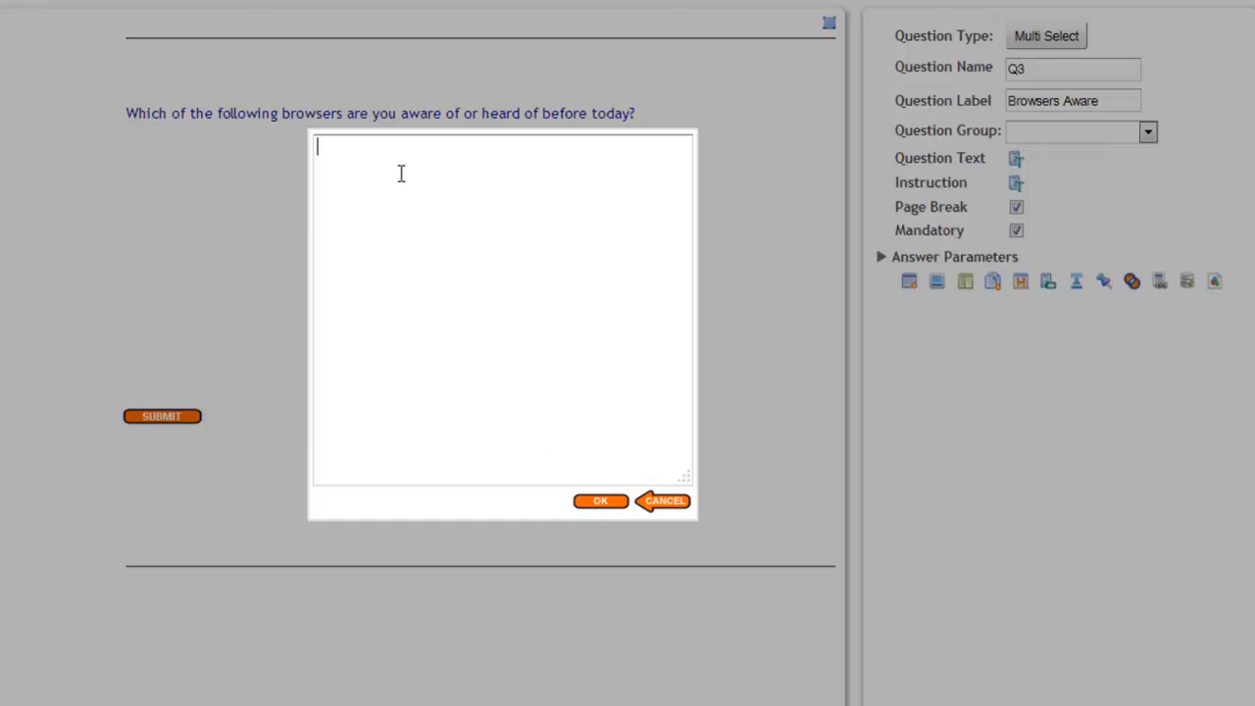
text(Chrome Classilla Firefox Green Browser iCab Mobile Internet Explorer Netscape Opera Rockmelt Safari Sea Monkey Slim Browser)
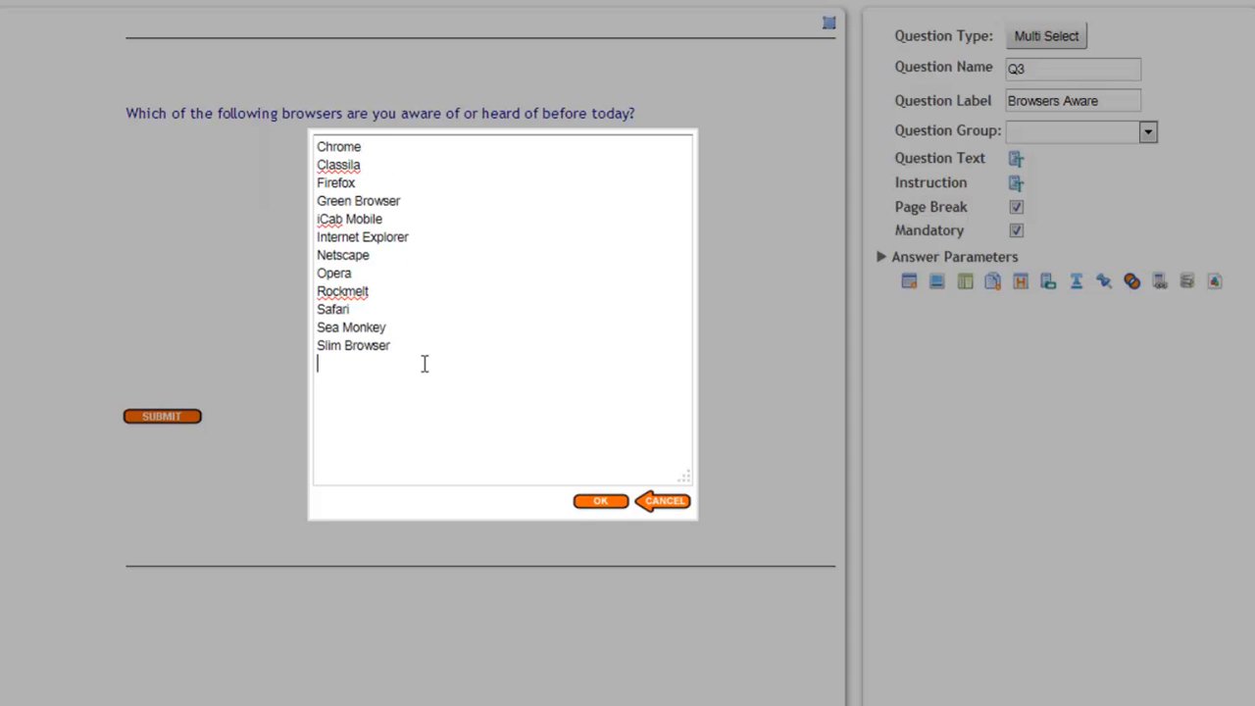
click(598, 503)
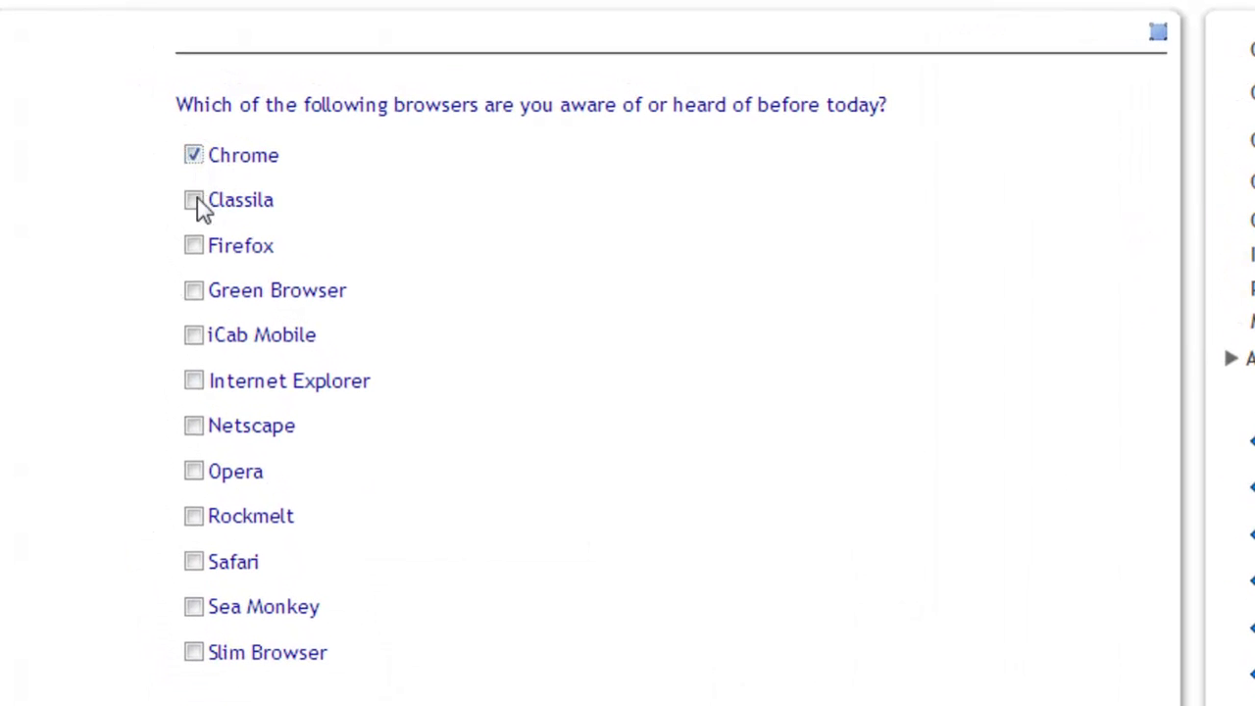
Try selecting several answers in the Q3 preview, from Classila through Netscape.
click(195, 201)
click(195, 246)
click(195, 291)
click(201, 344)
click(195, 382)
click(196, 429)
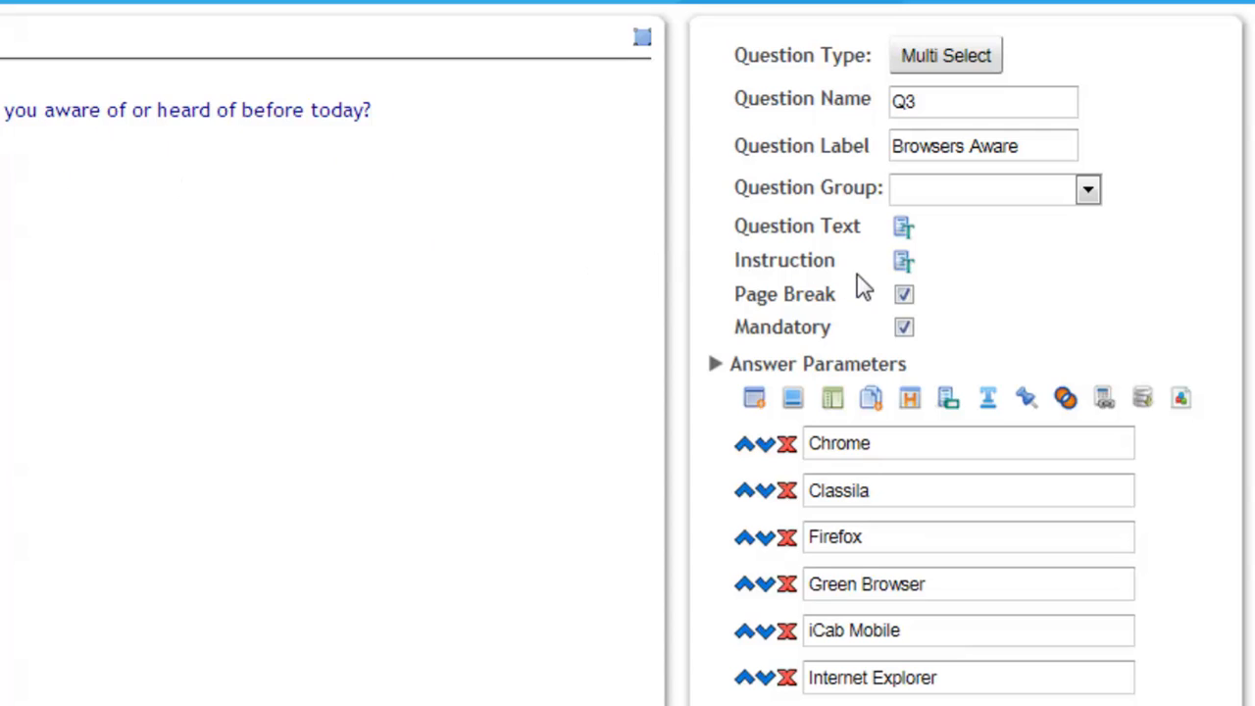
Set the instruction of Q3 to "Please click on all the browsers that apply.".
click(903, 265)
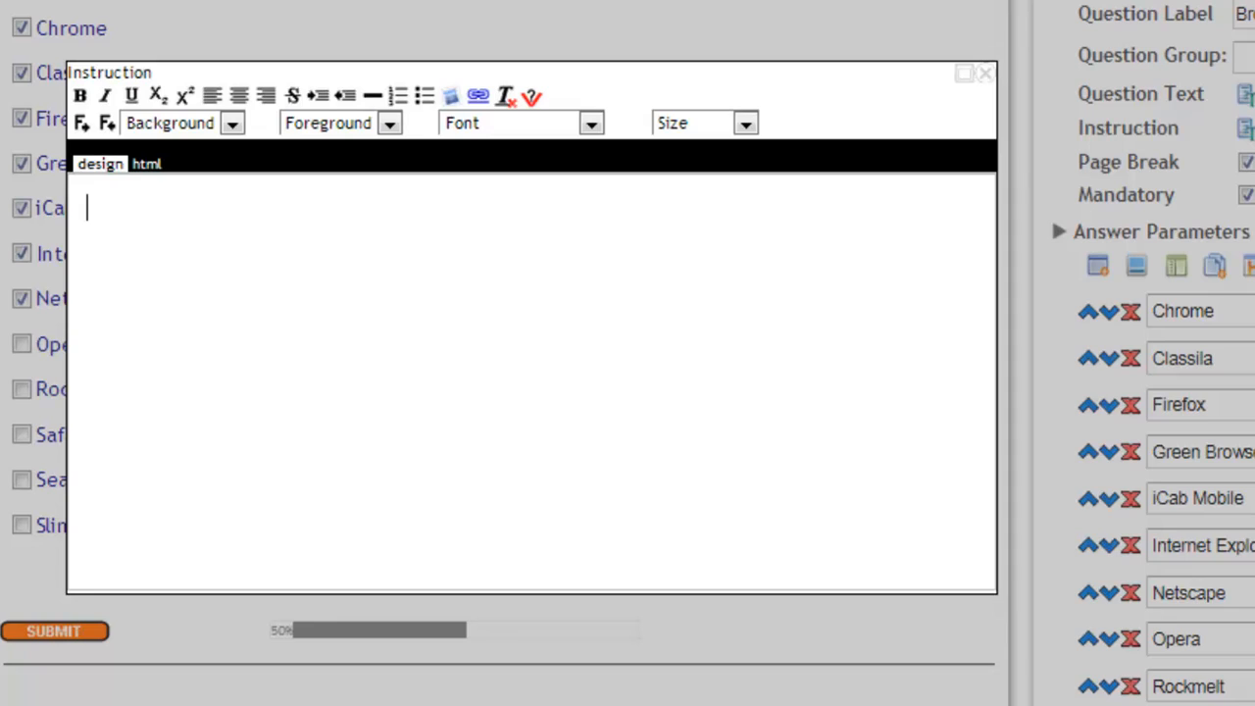
text(Please )
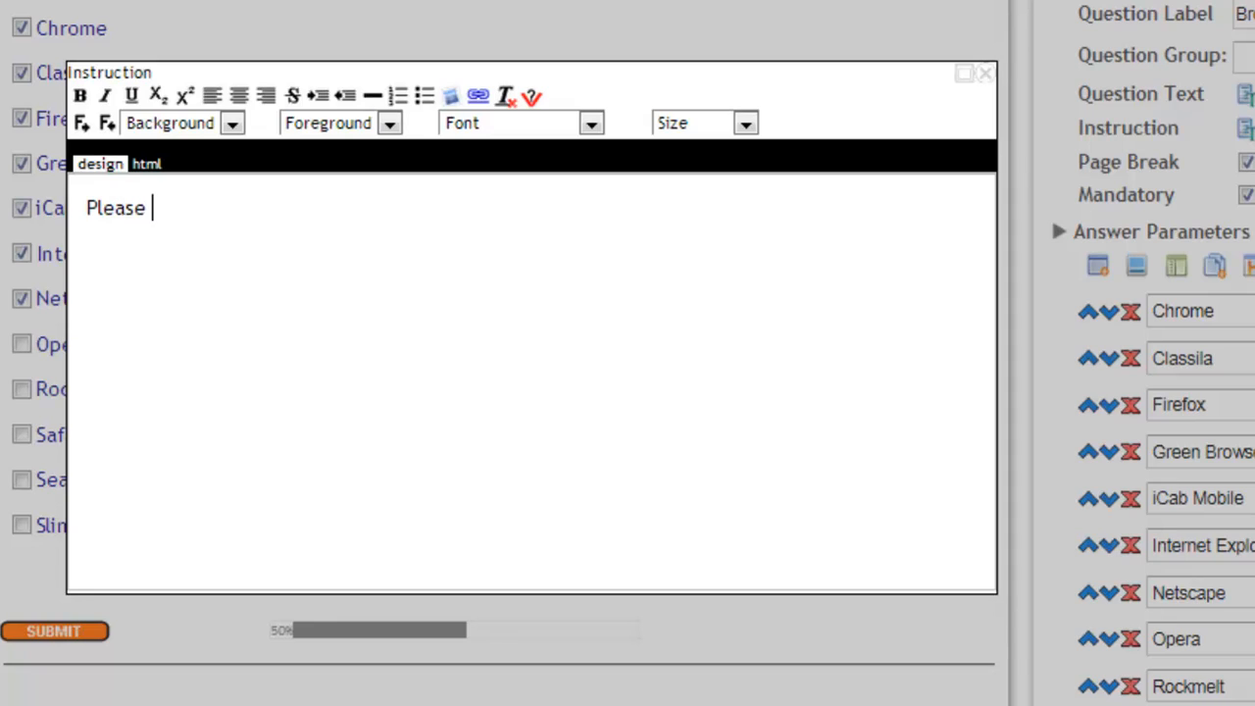
text(click on )
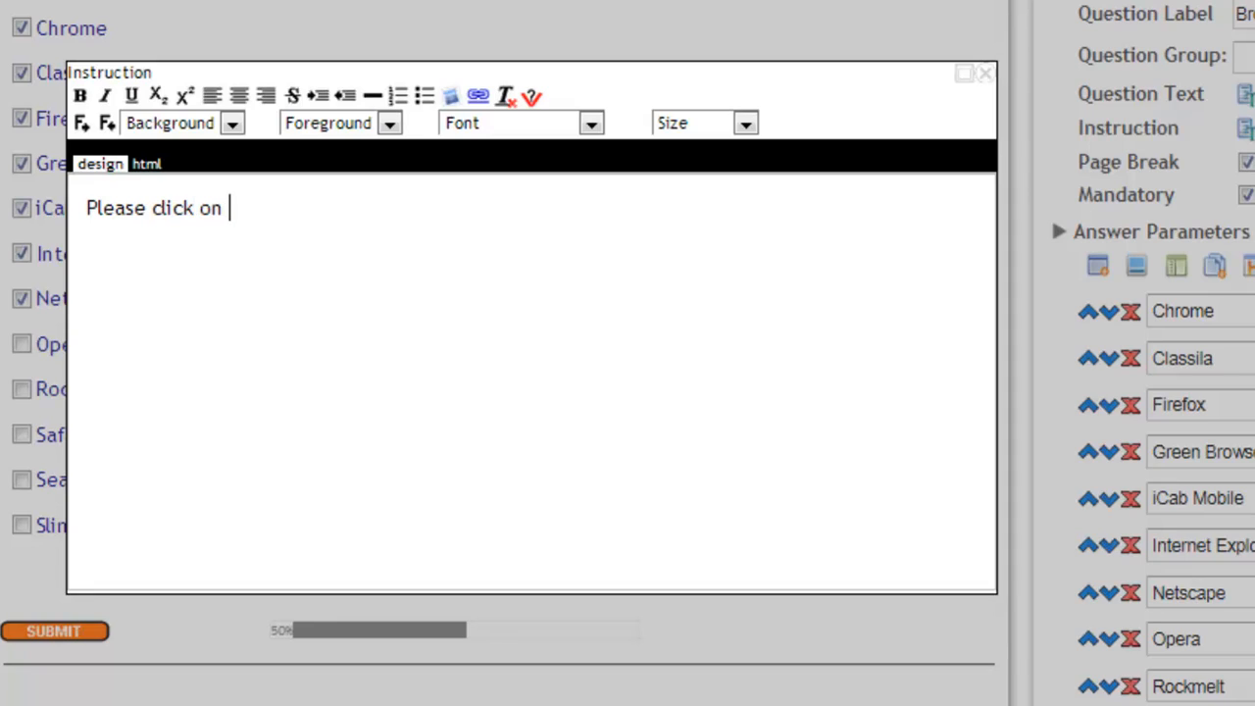
text(all the browsee)
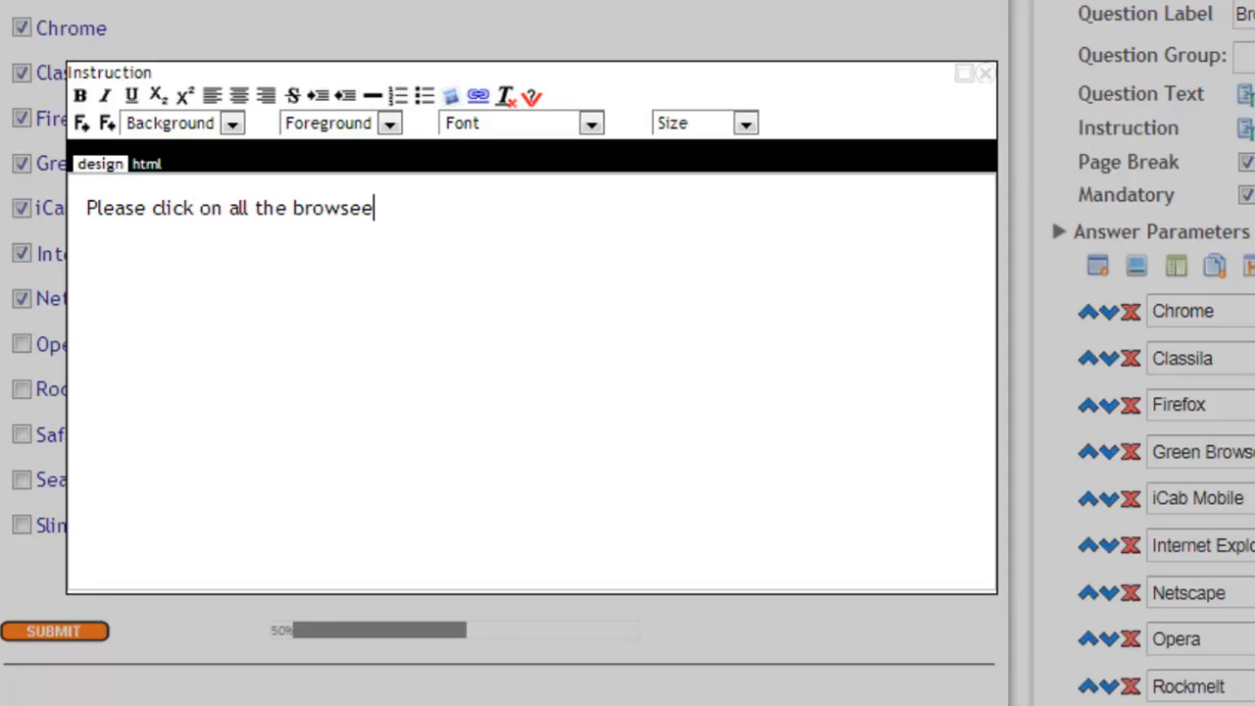
key(BackSpace)
text(rs that app)
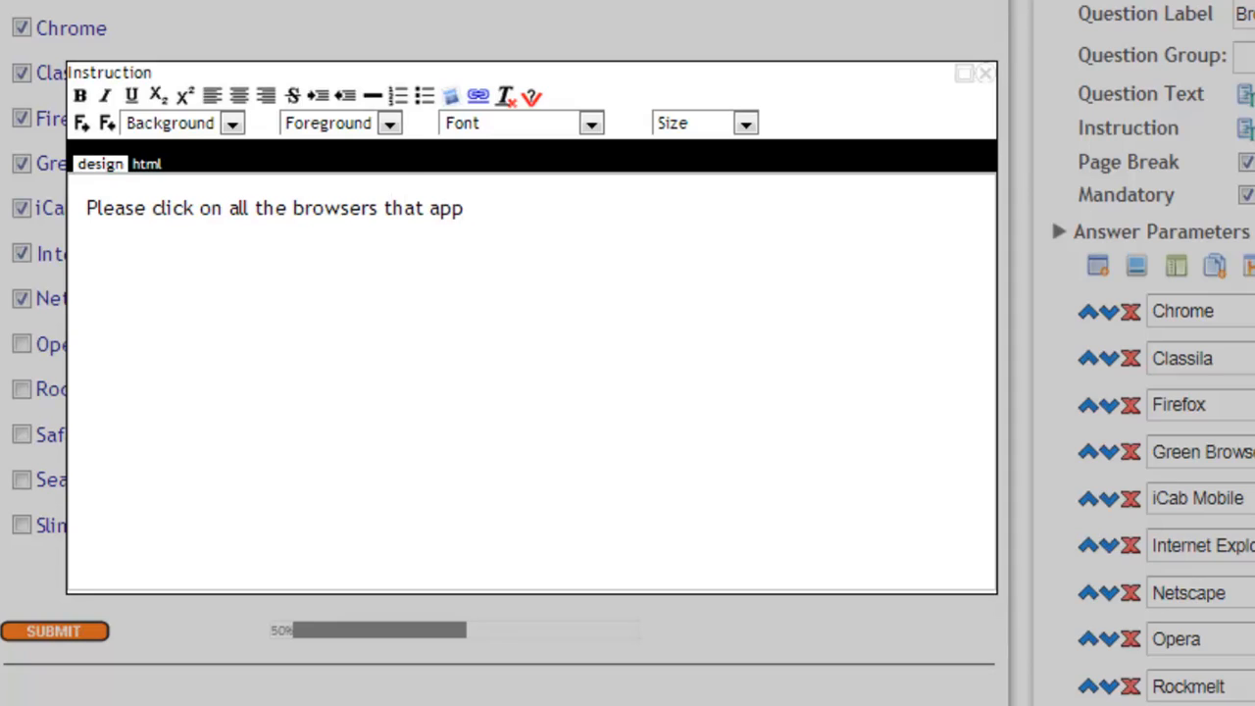
text(ly.)
click(984, 74)
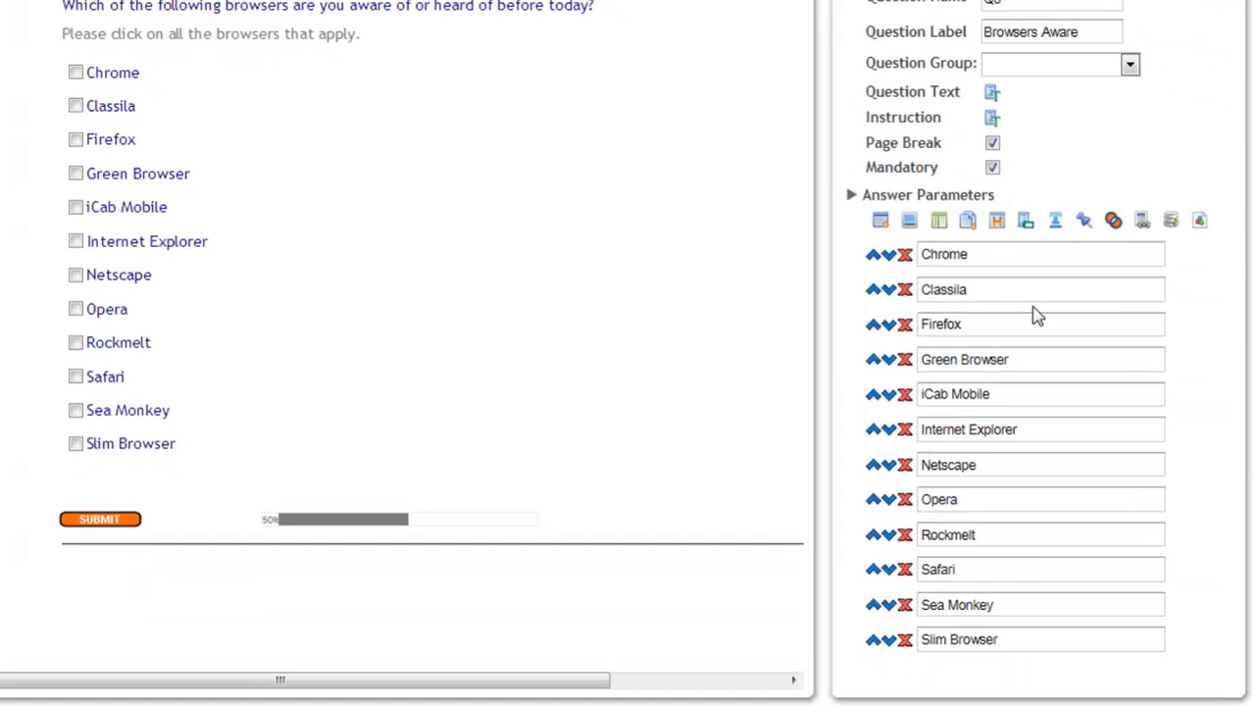
Add "None" as the last answer of Q3.
click(881, 225)
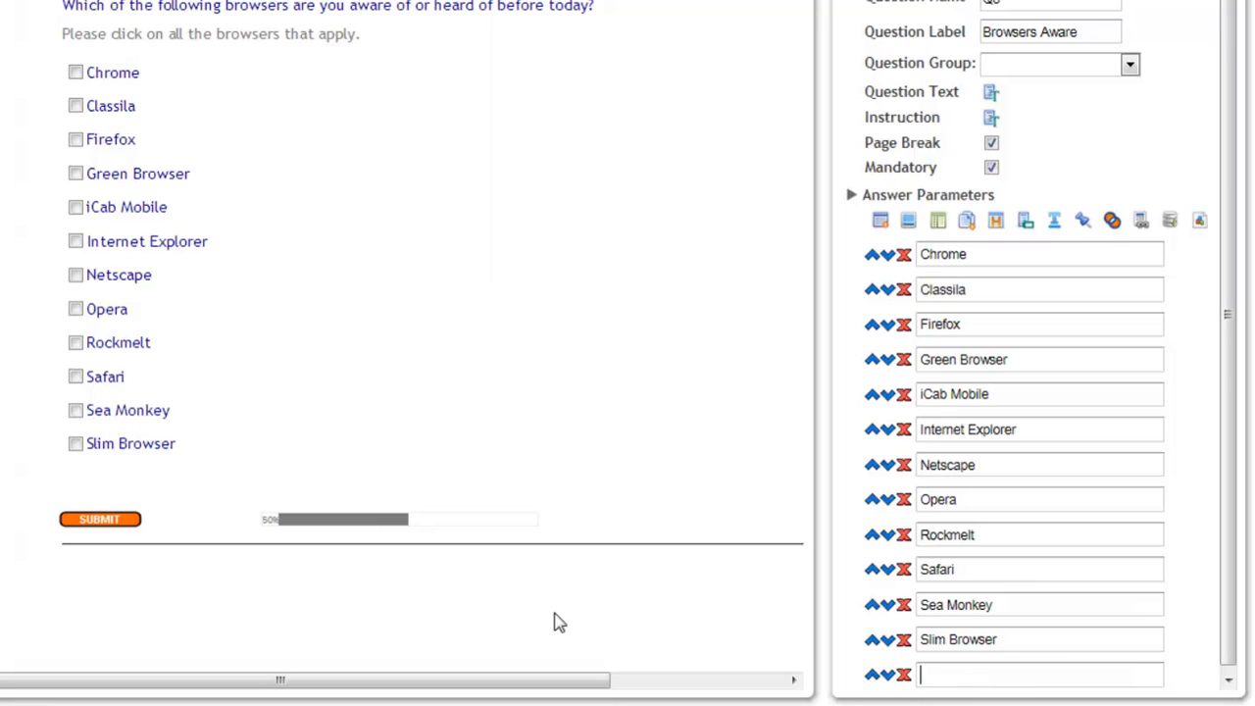
text(None)
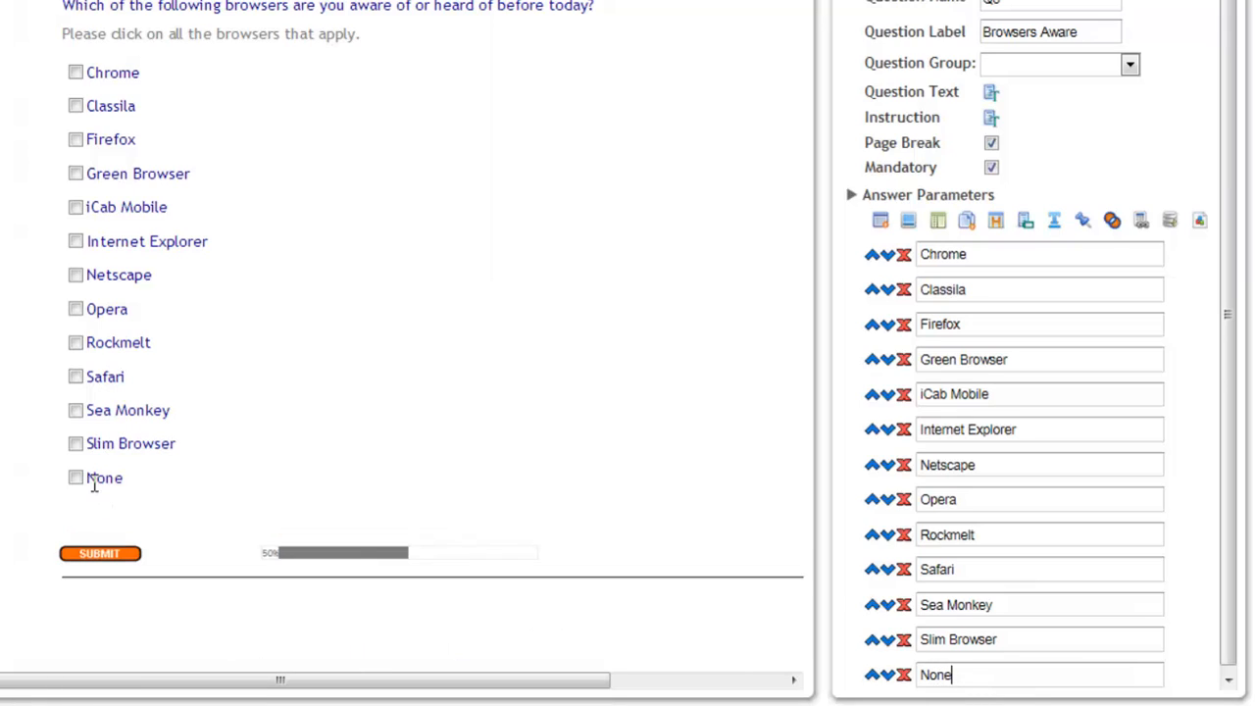
Try selecting "None" together with several browsers in the Q3 preview.
click(83, 347)
click(107, 477)
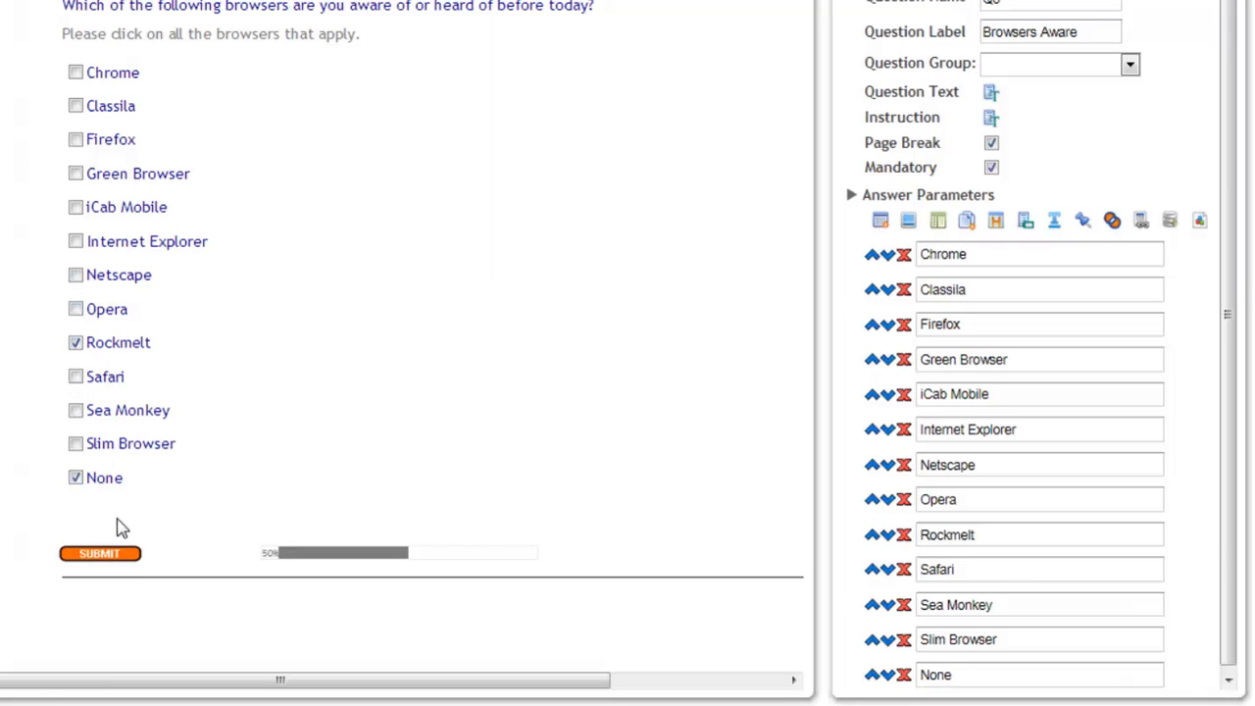
click(100, 445)
click(99, 411)
click(97, 384)
click(90, 311)
click(117, 310)
click(113, 341)
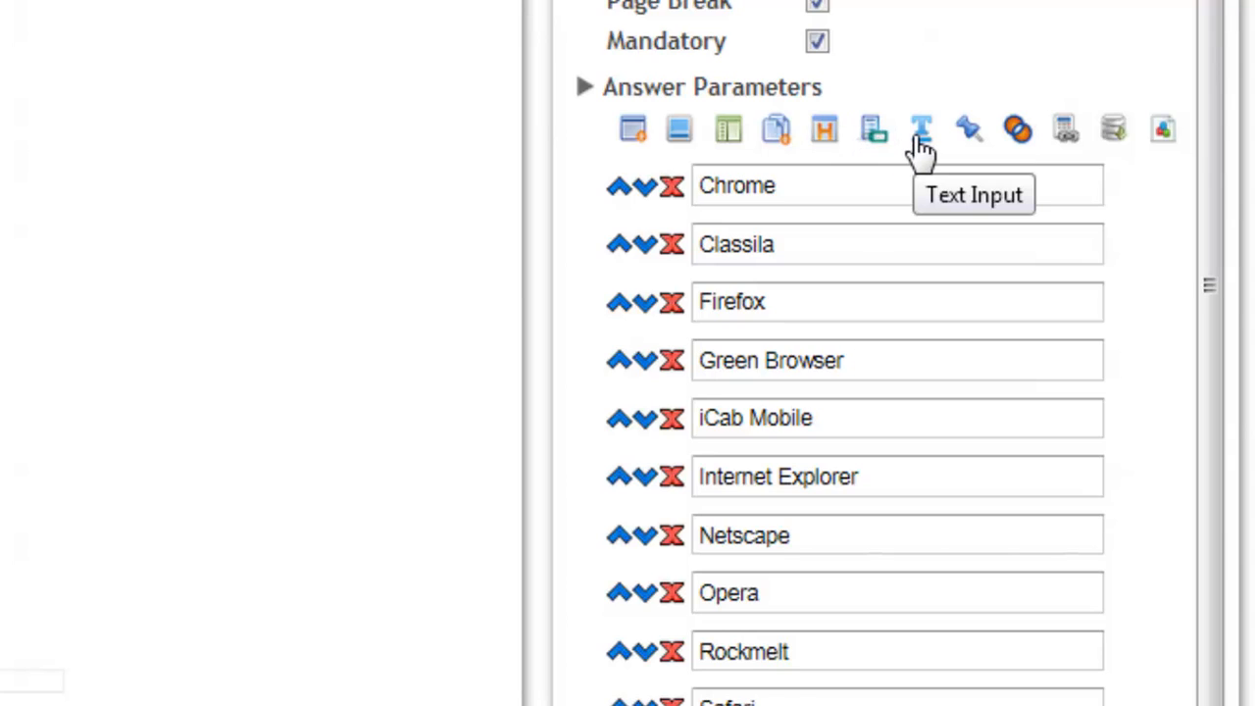
Make the "None" answer of Q3 mutually exclusive with the other answers.
click(1020, 133)
scroll(1017, 160, down, 3)
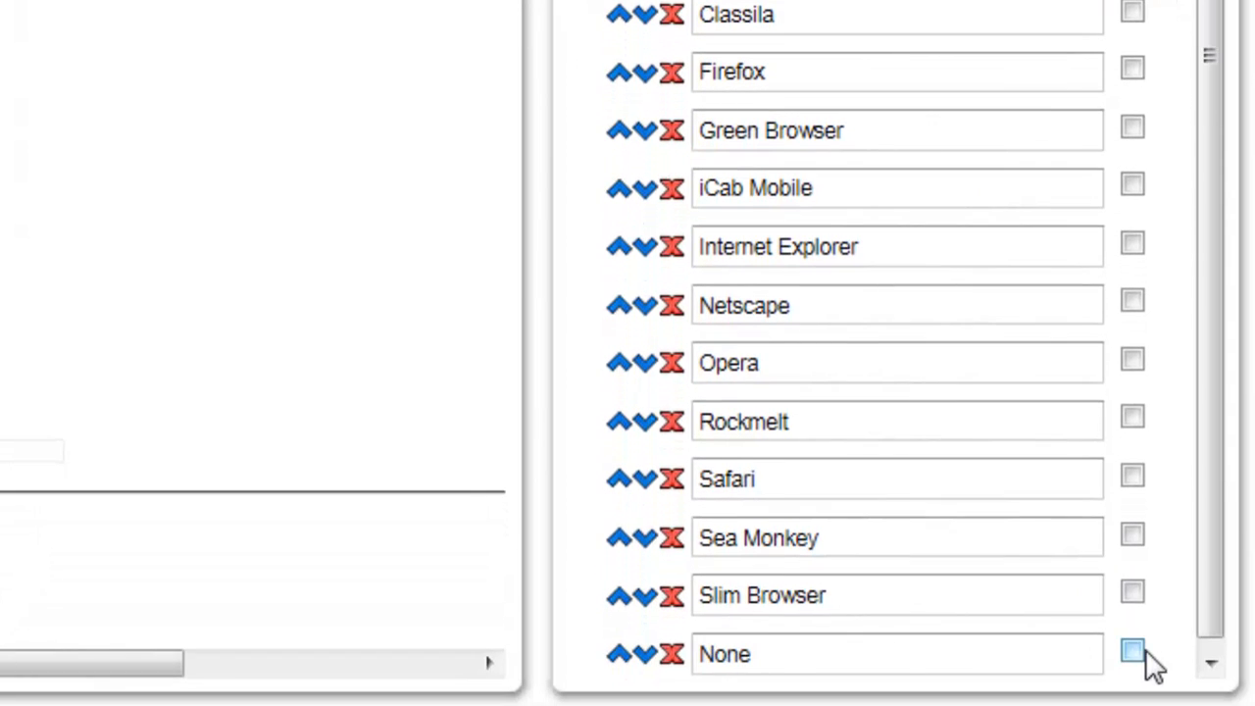
click(1134, 653)
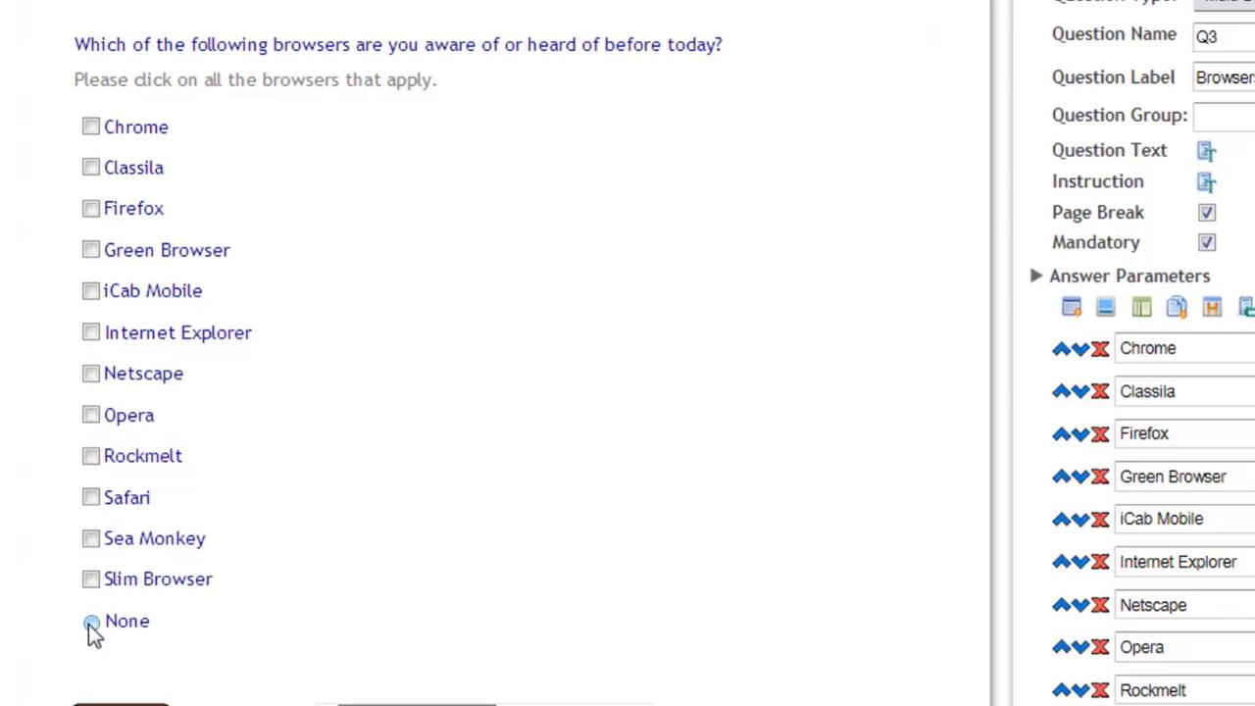
Check the exclusivity of "None" in the Q3 preview by selecting Slim Browser and Safari, followed by "None".
click(91, 578)
click(90, 496)
click(92, 623)
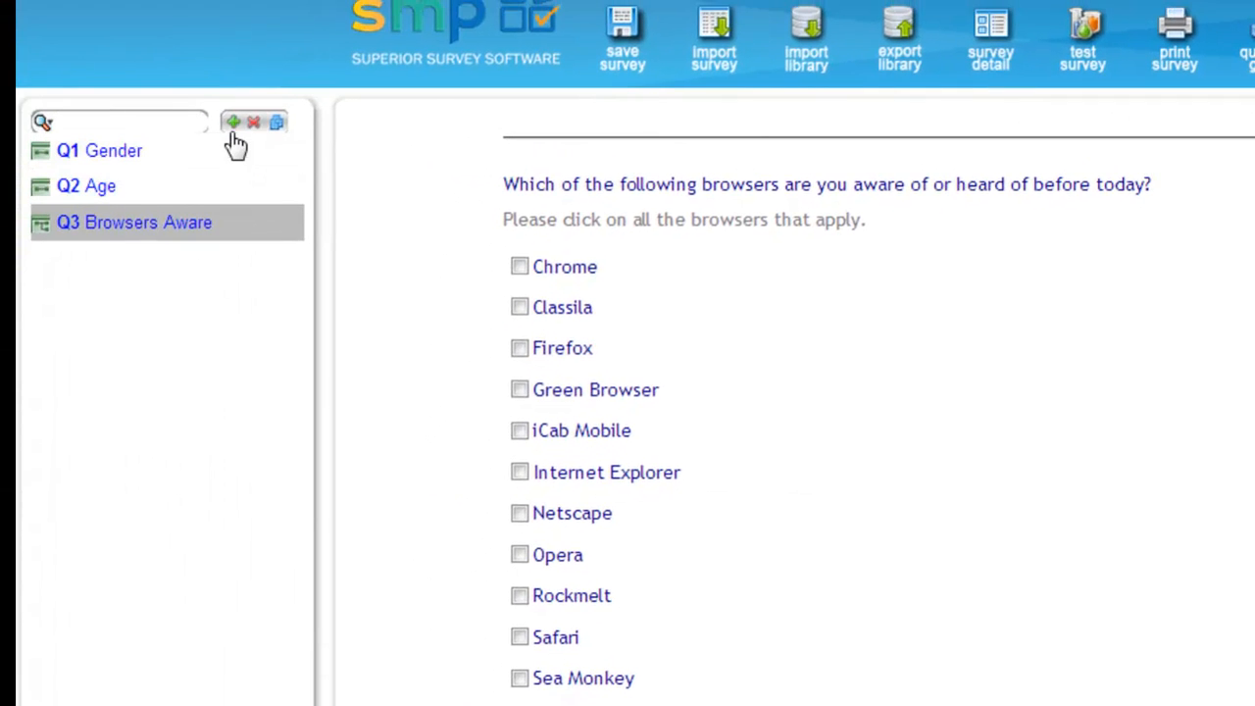
Add question Q4 as a Single Select question labelled "Manin Brand".
click(234, 126)
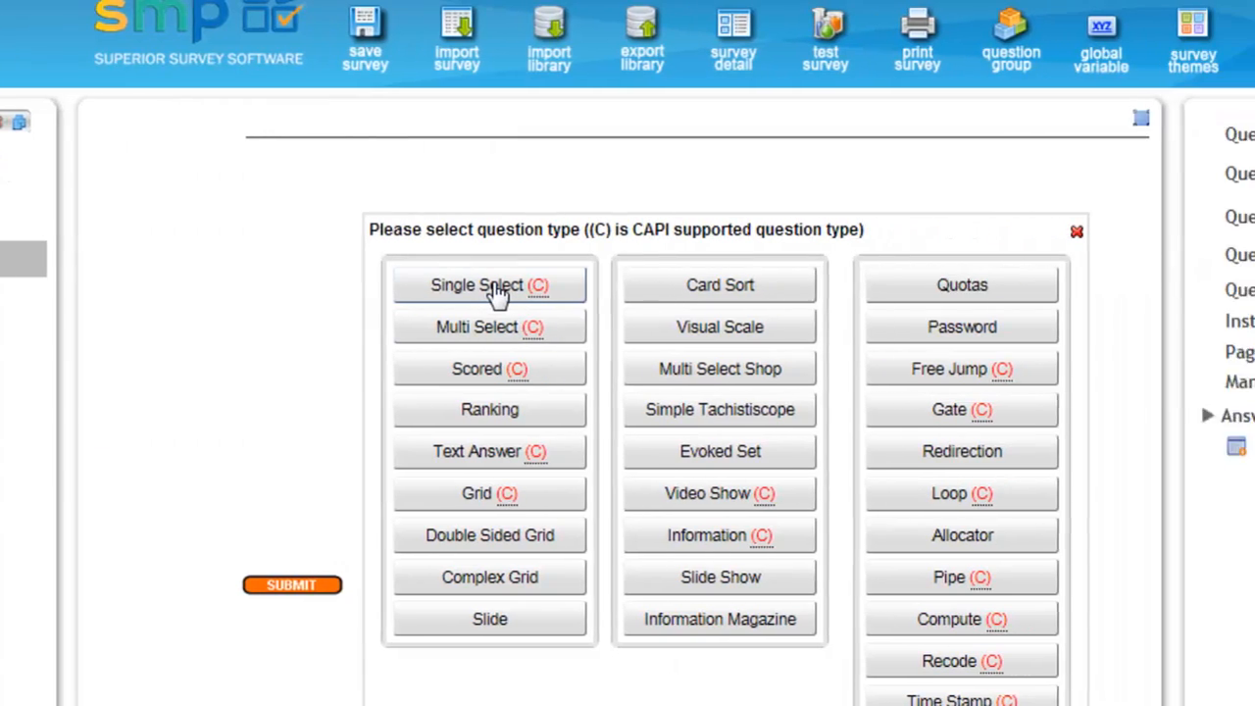
click(751, 290)
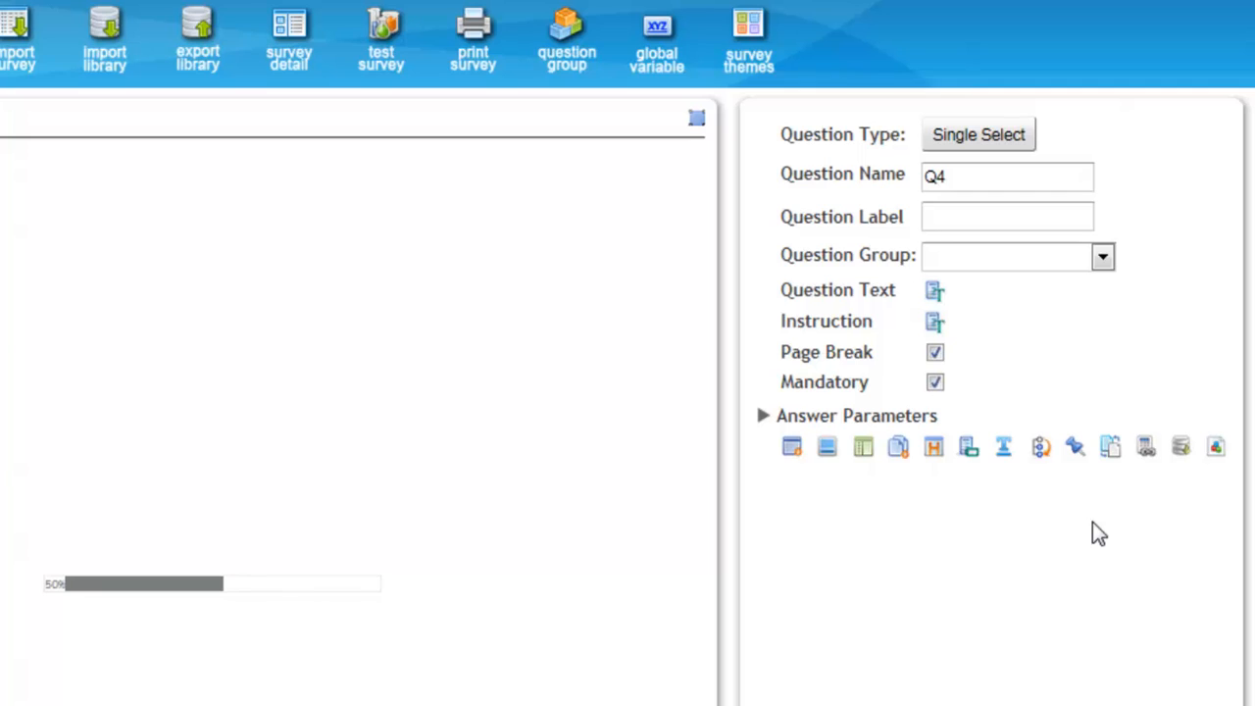
text(Manin Brand)
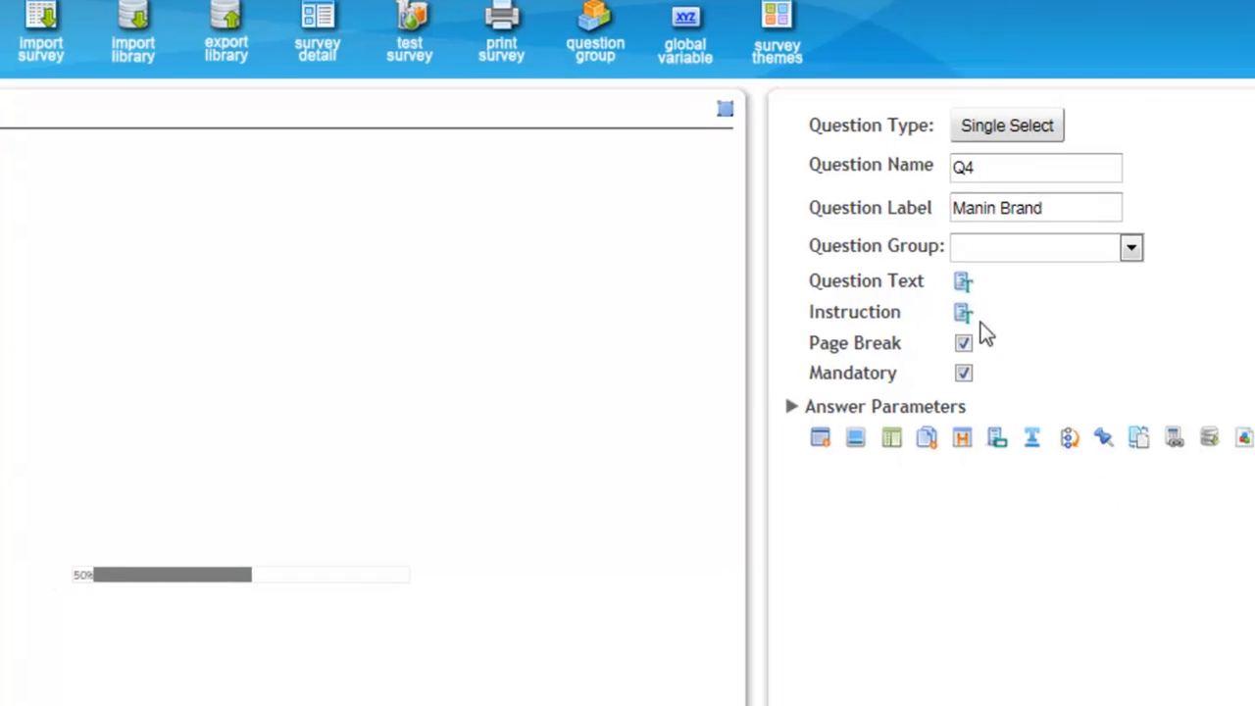
Set the Q4 question text to "Of the brands that you are aware of which would you say is your main brand, or the one that you use most of the time?".
click(934, 290)
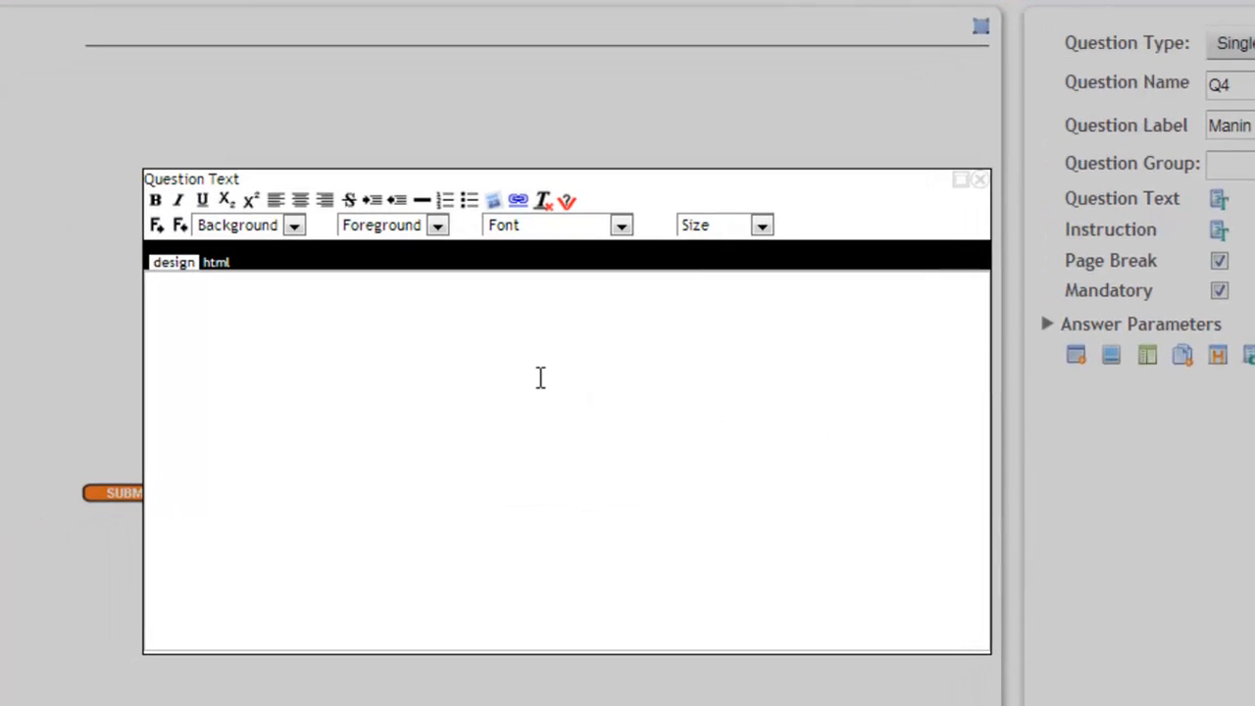
text(0f the bran)
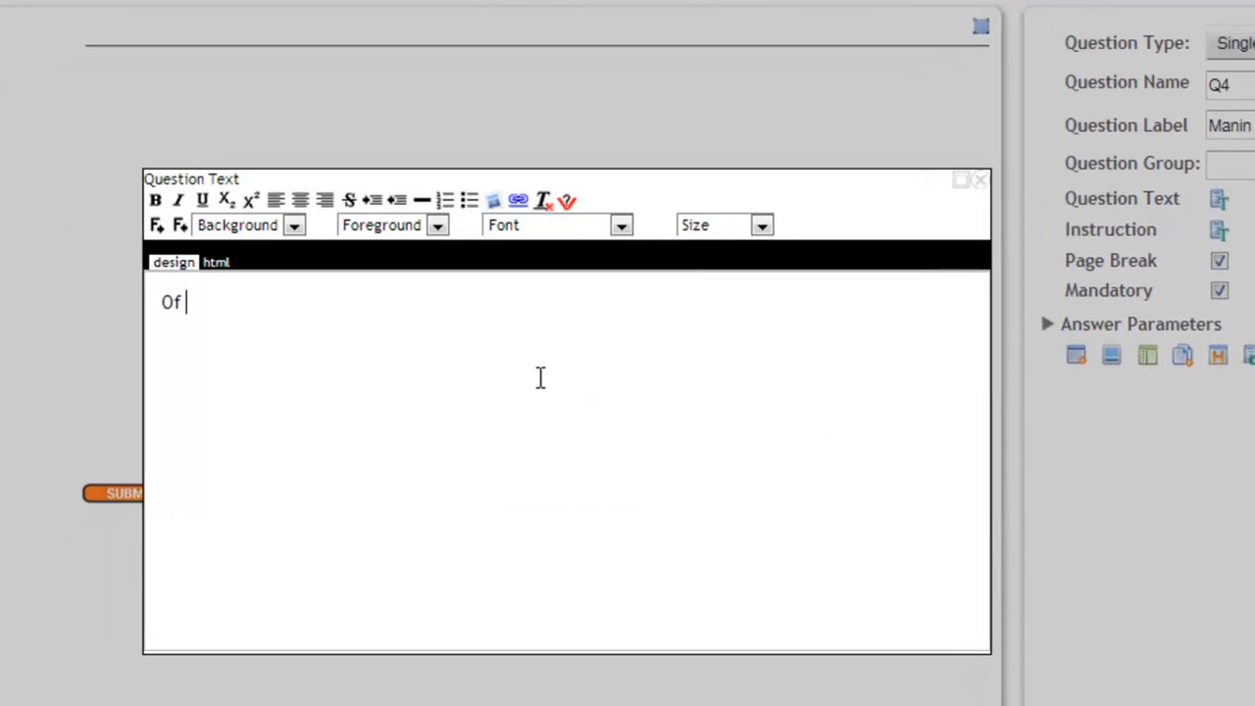
text(ds )
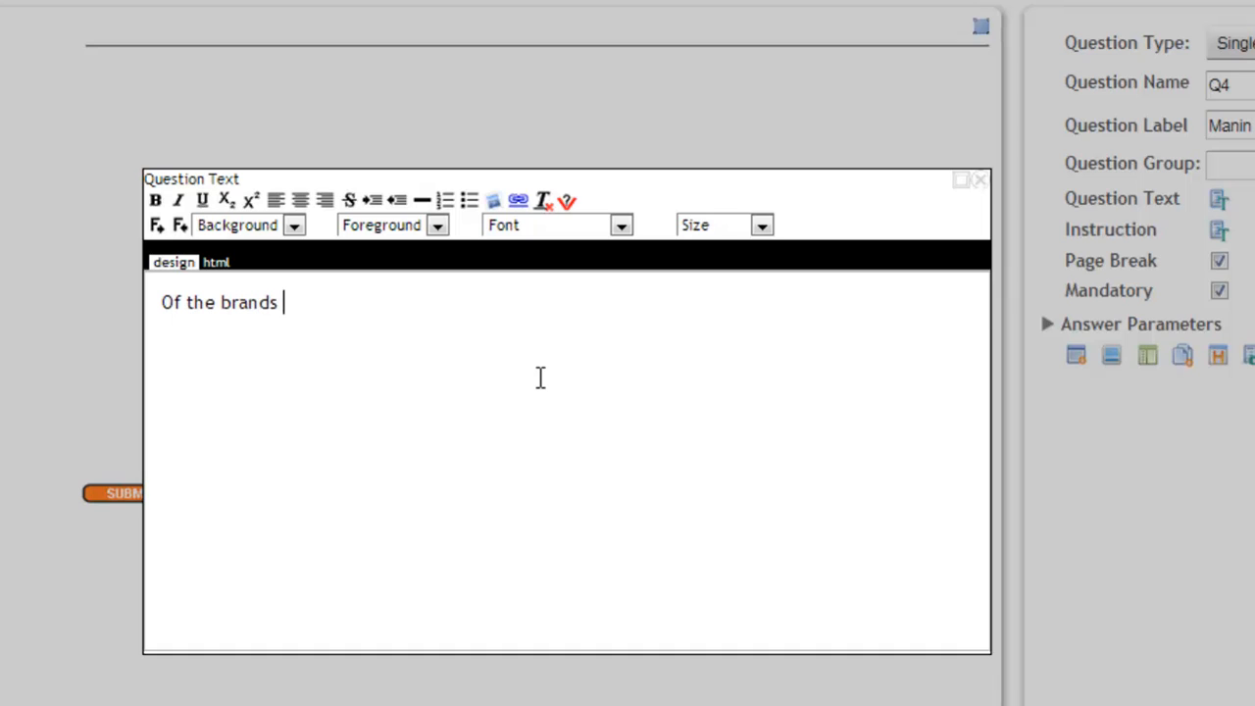
text(that you are)
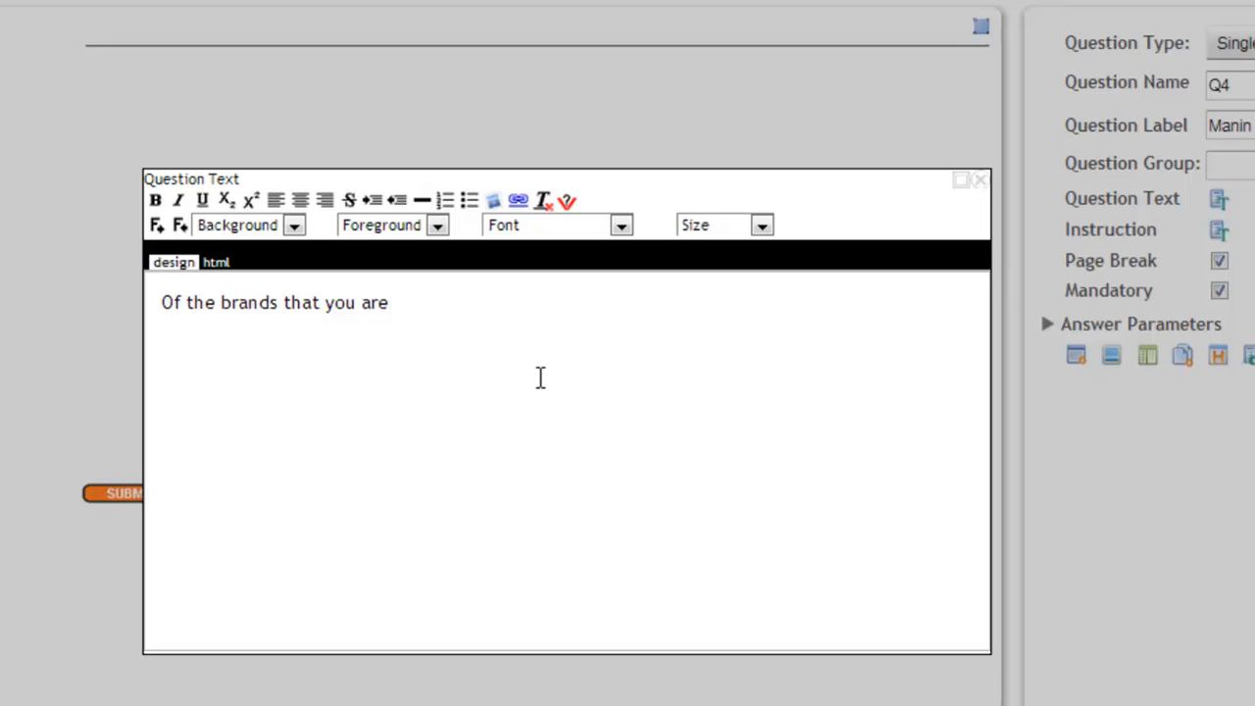
text(aware of which would you say is your main brand, or the one that you use most of the time?)
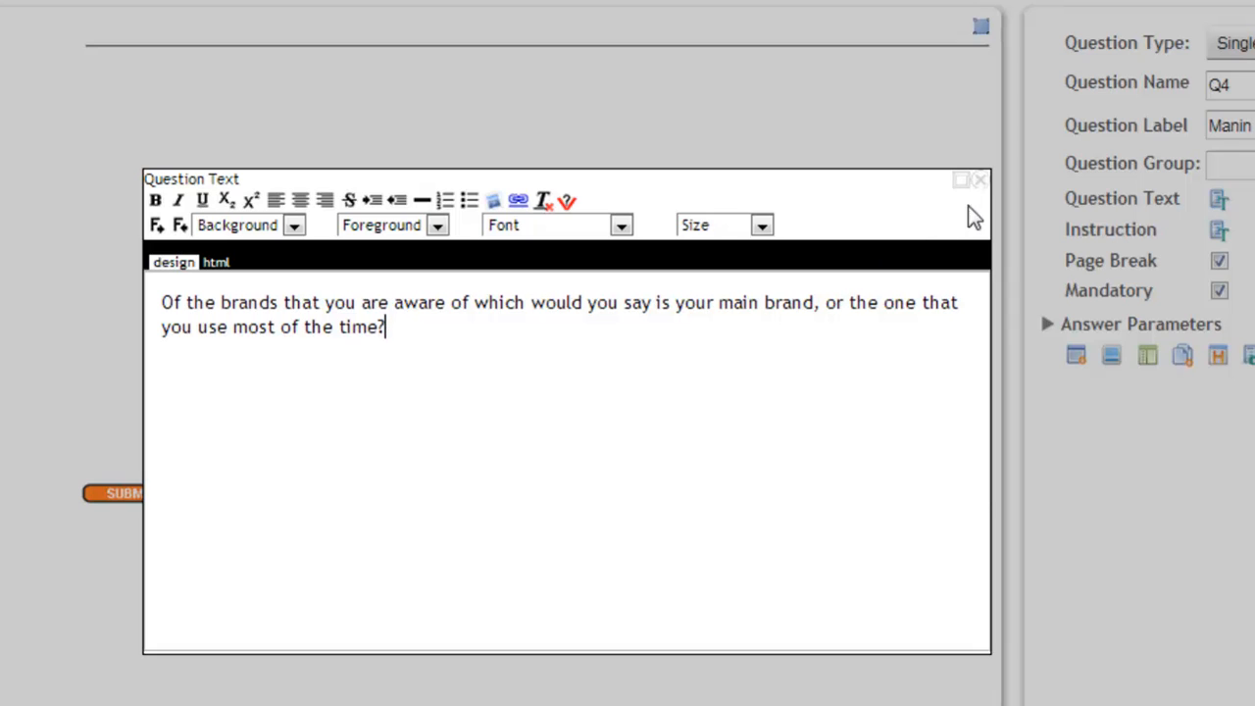
click(980, 180)
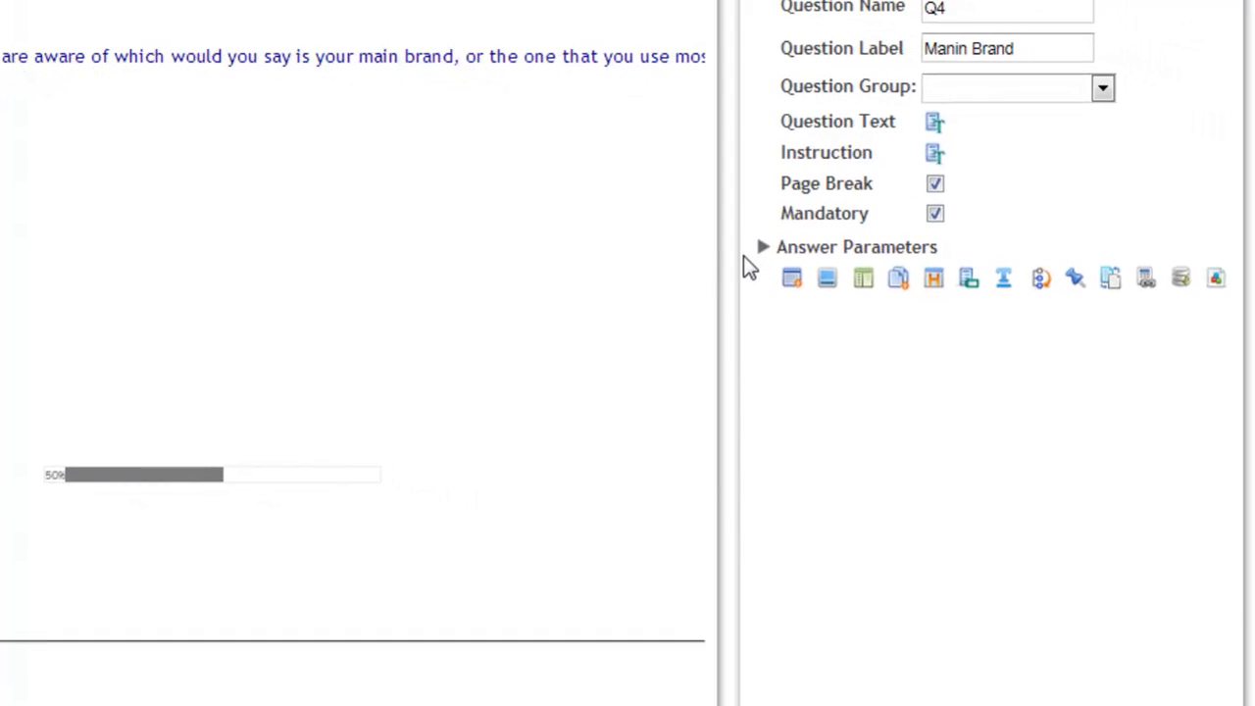
Set the answer parameters of Q4 to pipe its answers from Q3.
click(818, 253)
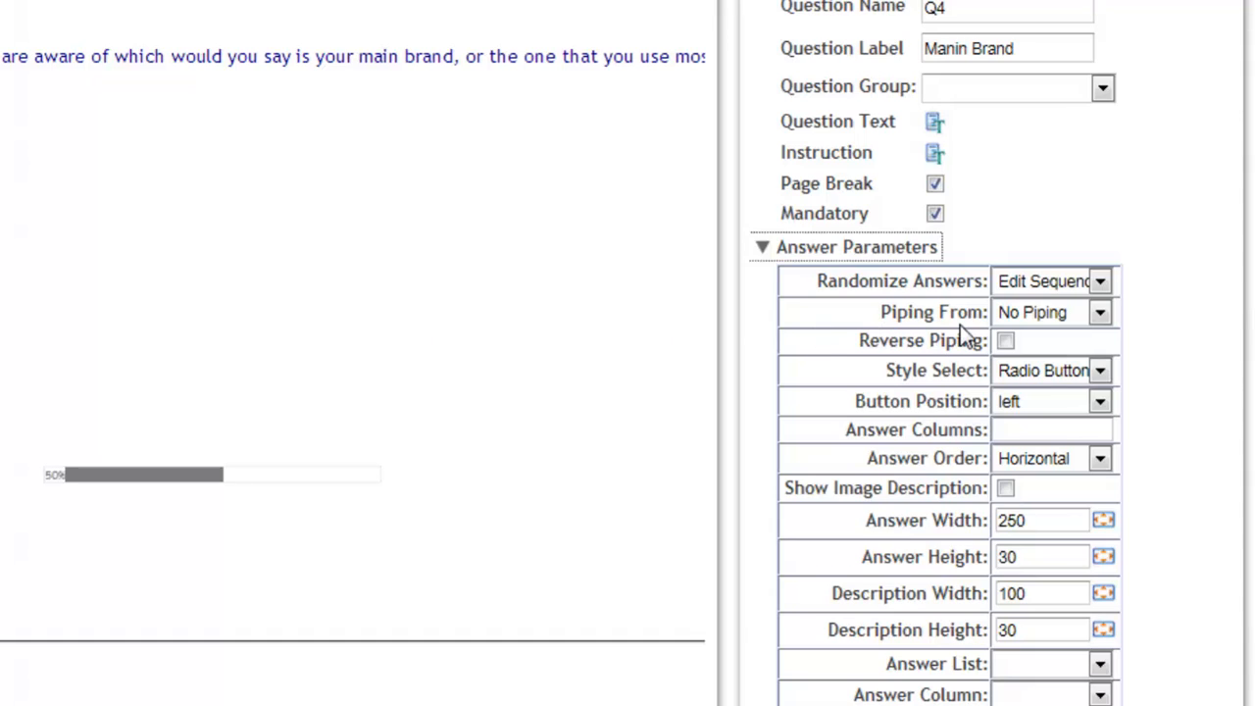
click(1100, 313)
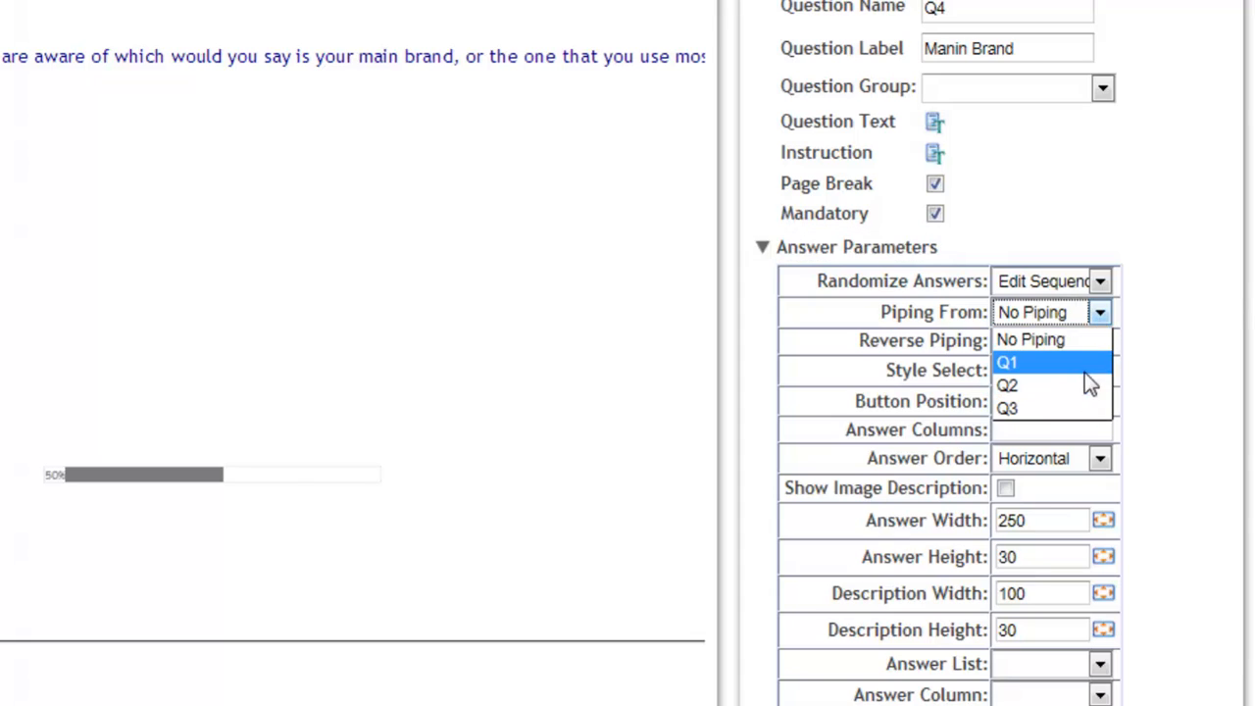
click(1077, 408)
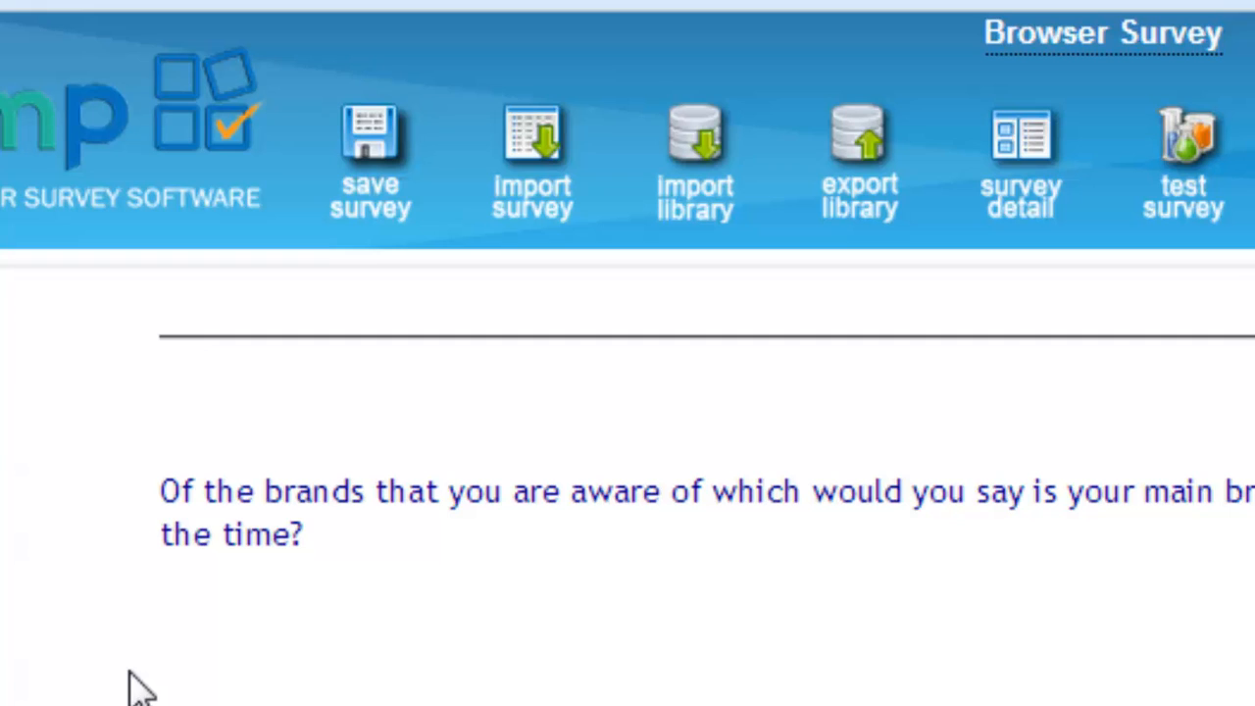
Save the survey and start a test run, answering Male for gender and 30 to 39 for age.
click(383, 146)
click(1205, 149)
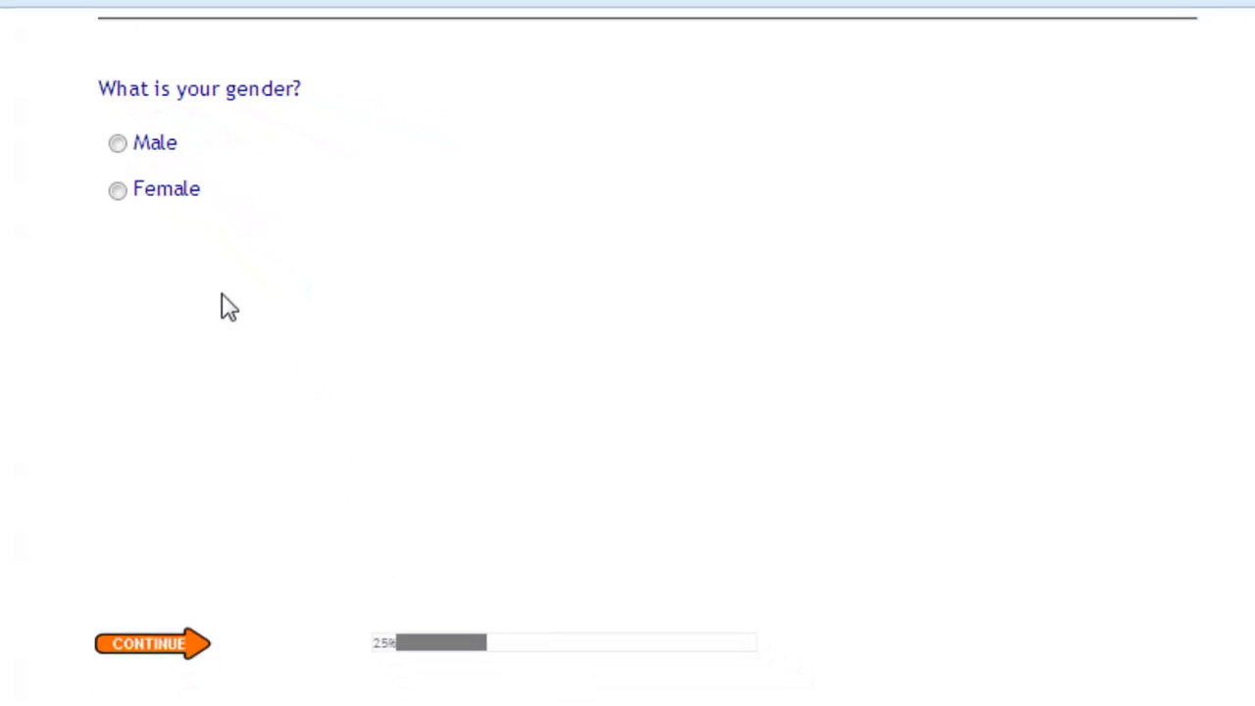
click(141, 140)
click(159, 643)
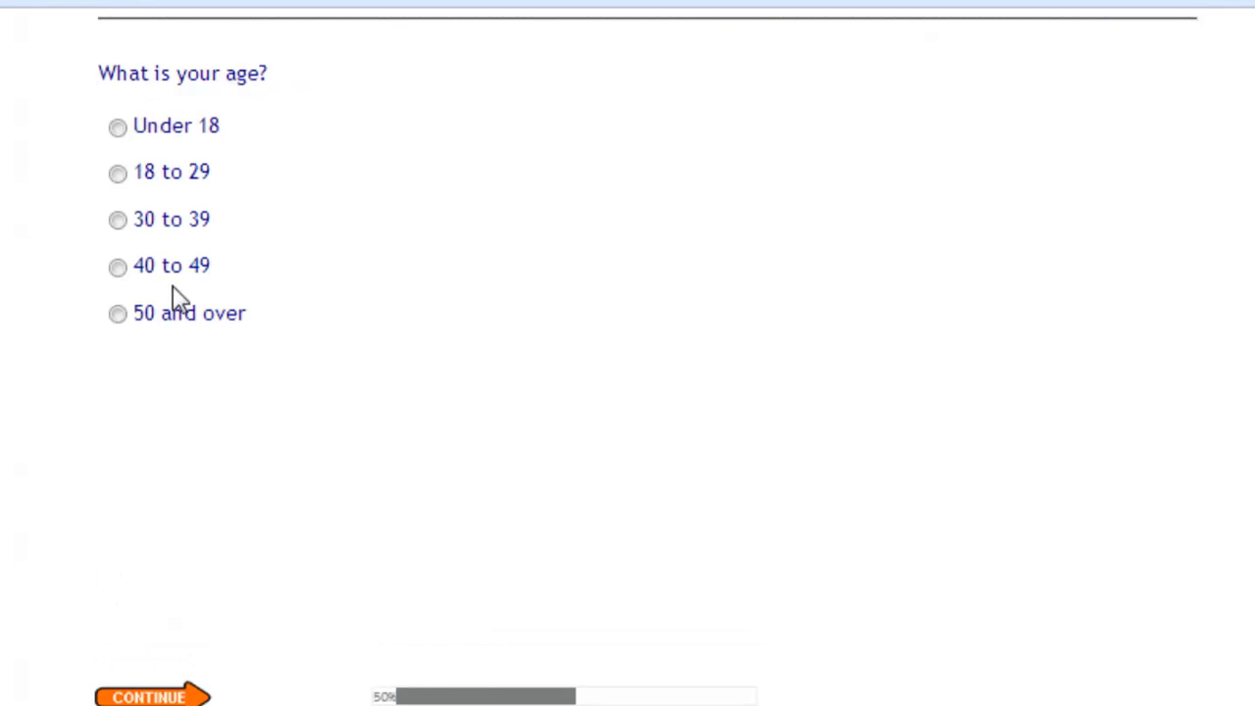
click(173, 221)
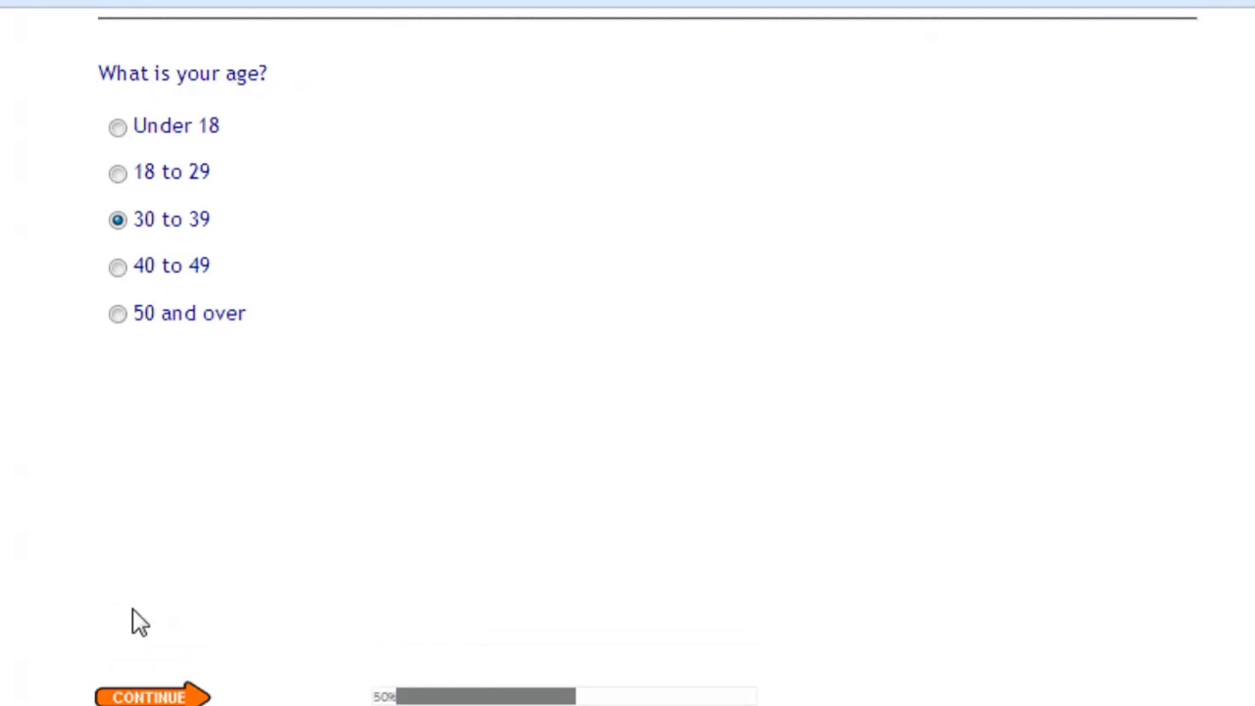
click(147, 696)
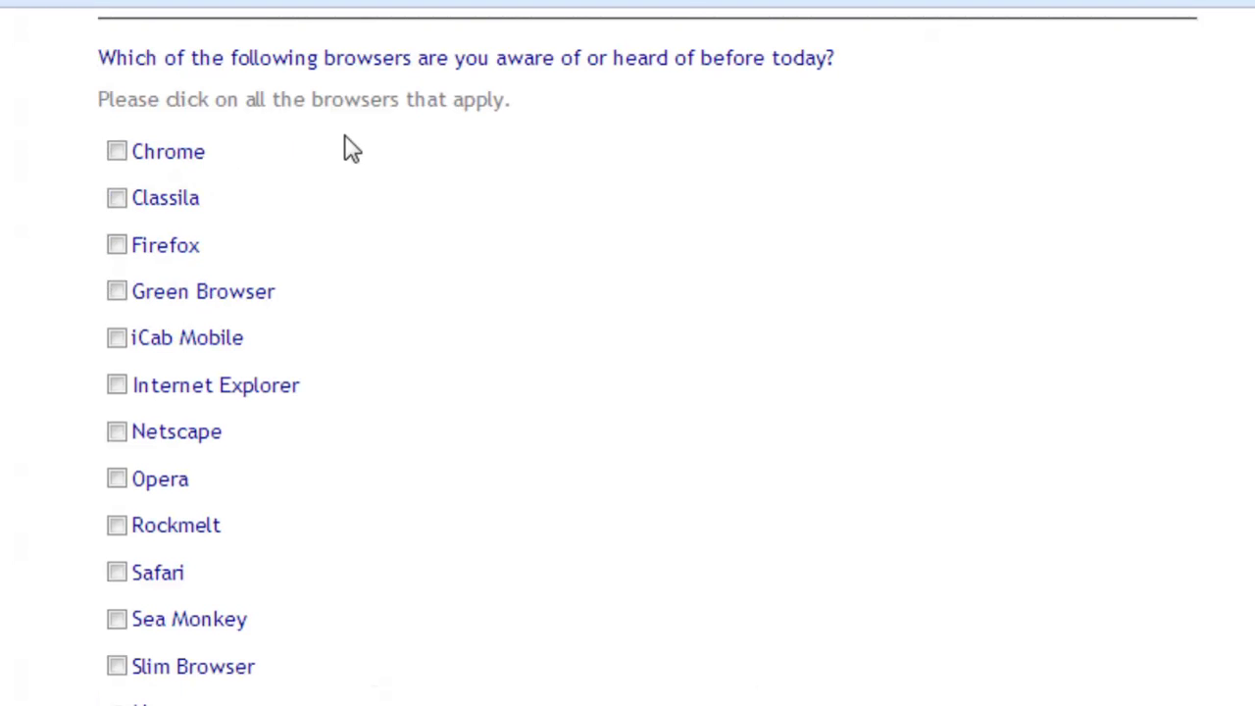
Test the piping by choosing Chrome, Firefox, Internet Explorer, Netscape, Opera and Safari as known browsers and Firefox as the main brand.
click(174, 151)
click(162, 240)
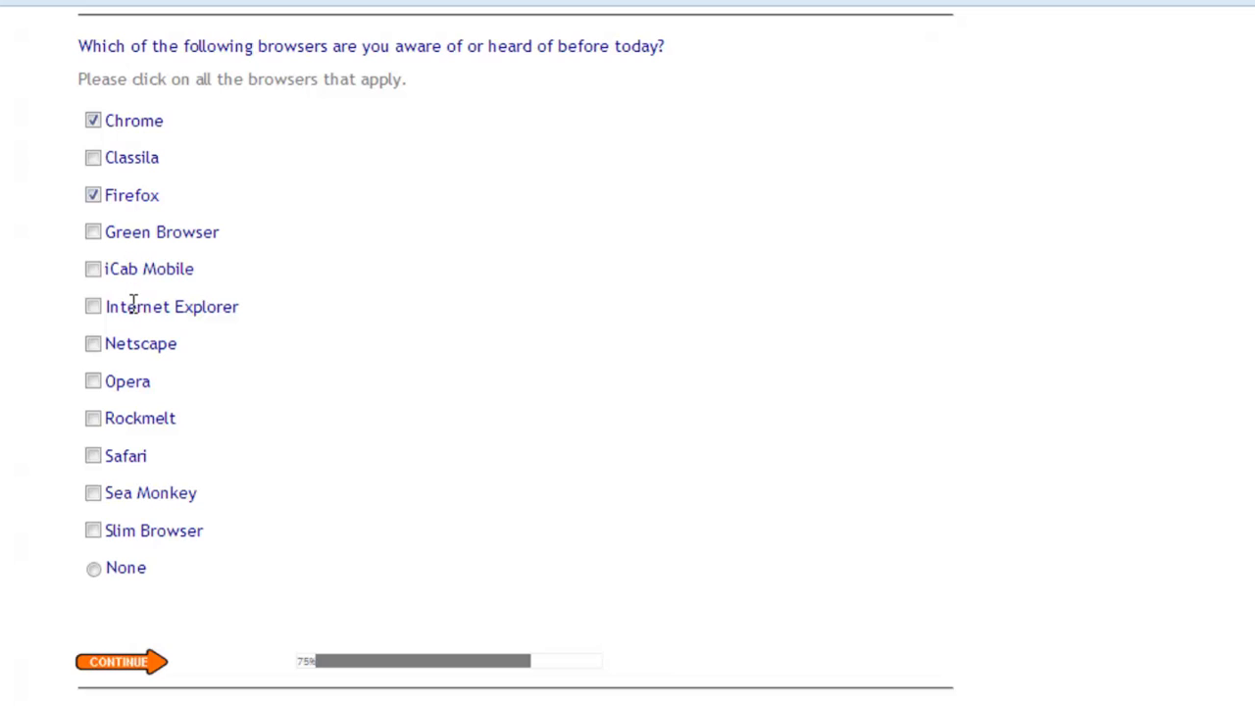
click(133, 306)
click(133, 341)
click(134, 382)
click(134, 451)
click(119, 665)
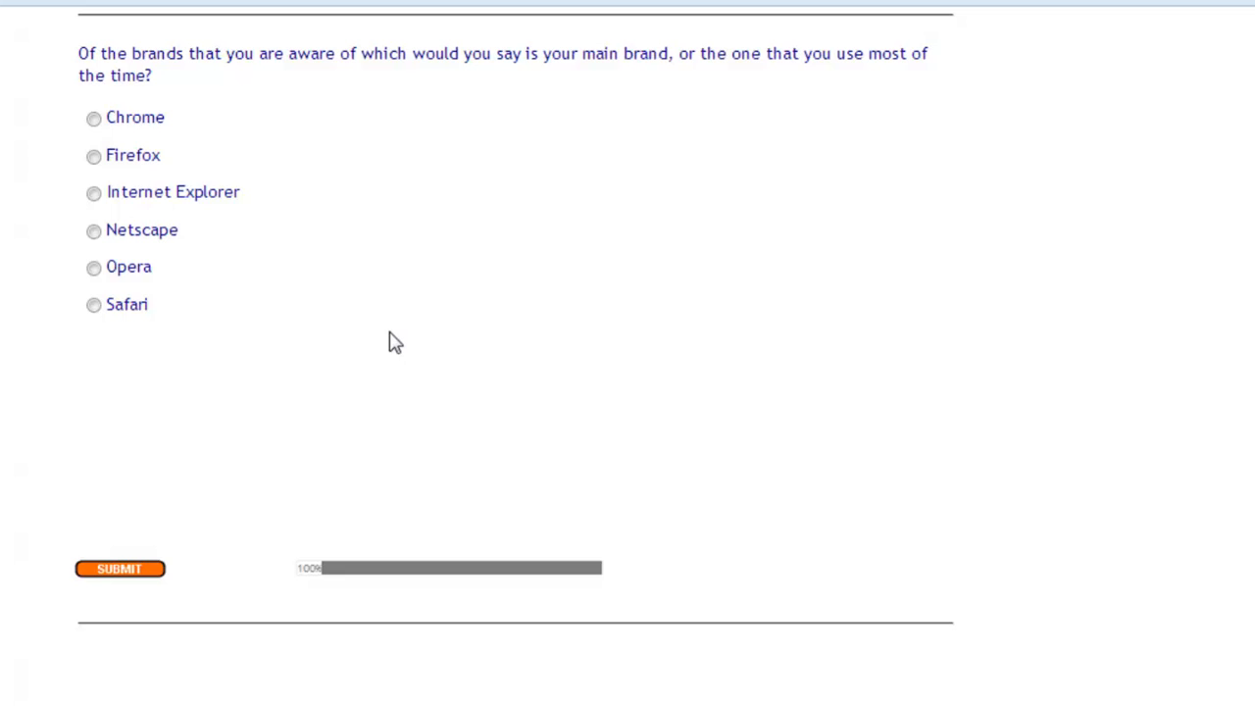
click(148, 157)
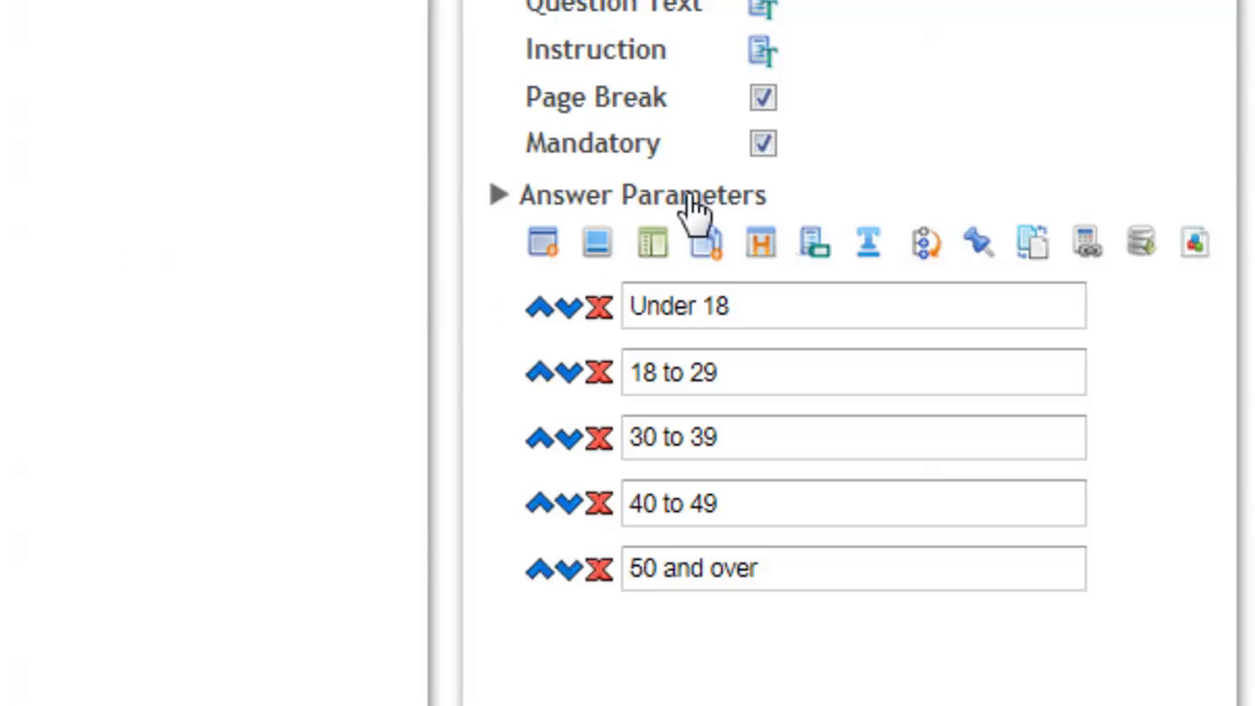
Enable skips for the age question's answers and set "Under 18" to skip to ScreenOut.
click(929, 247)
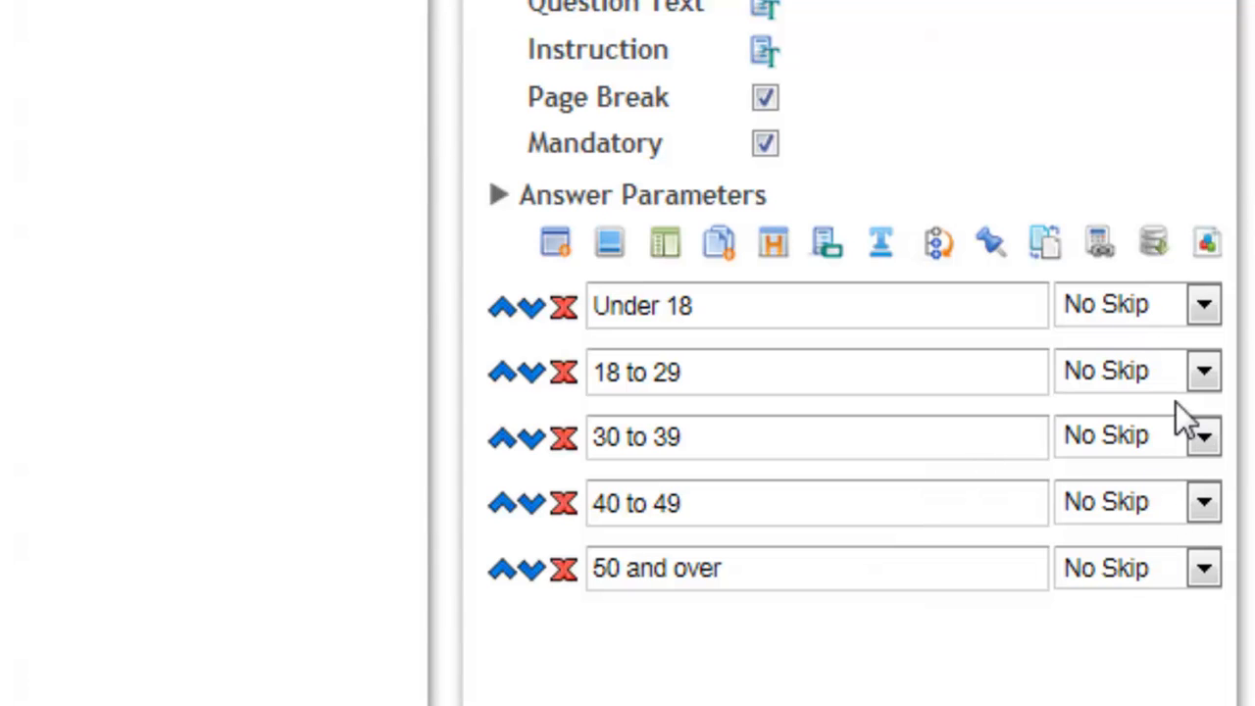
click(1202, 305)
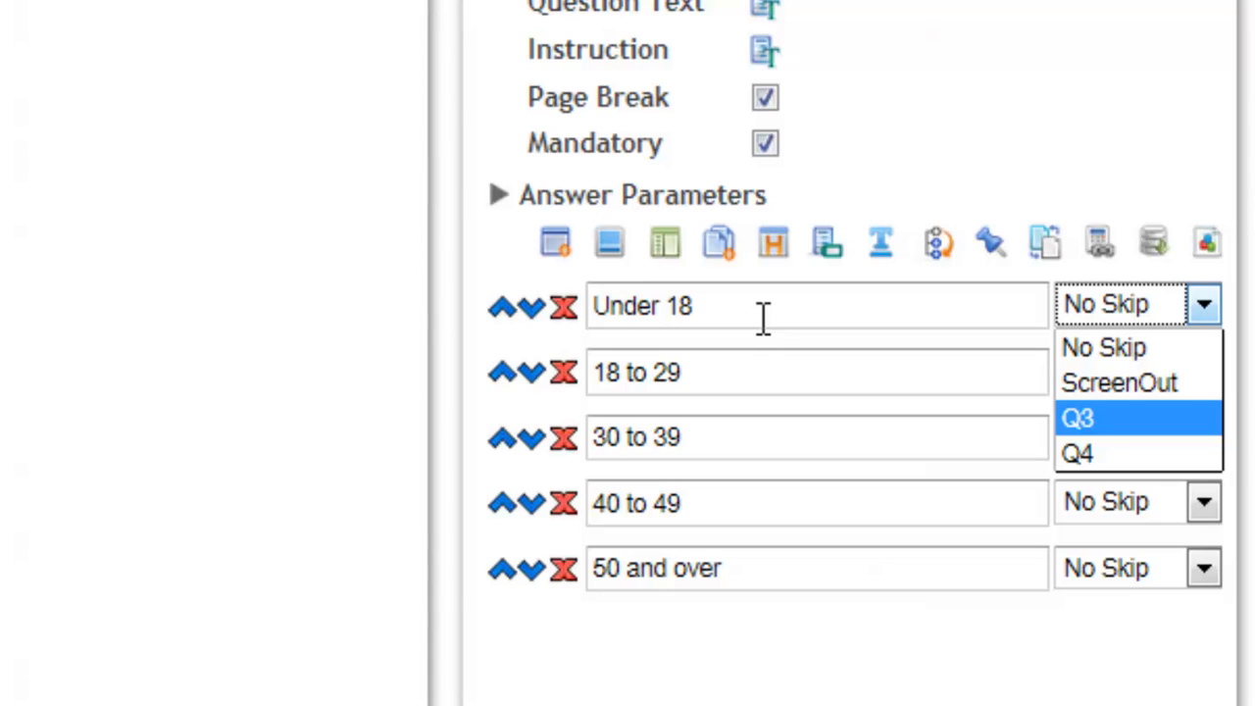
click(1150, 384)
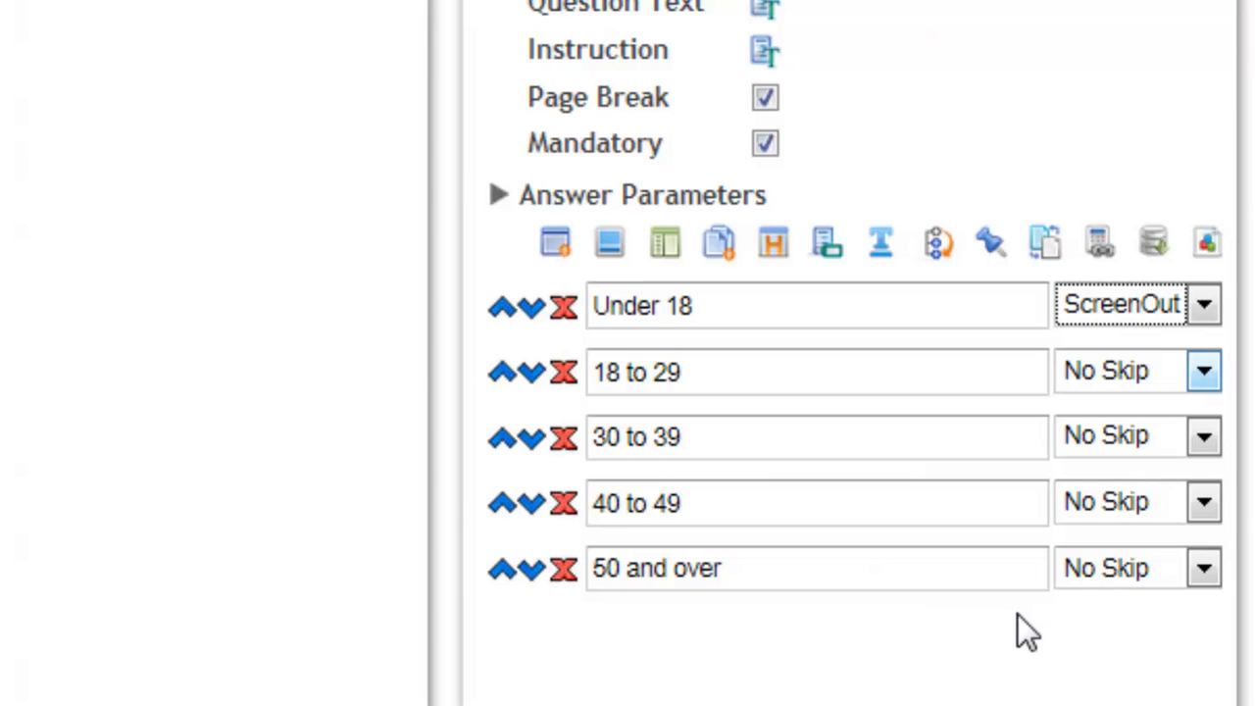
Save the survey and test the screen-out by answering Male and Under 18.
click(190, 88)
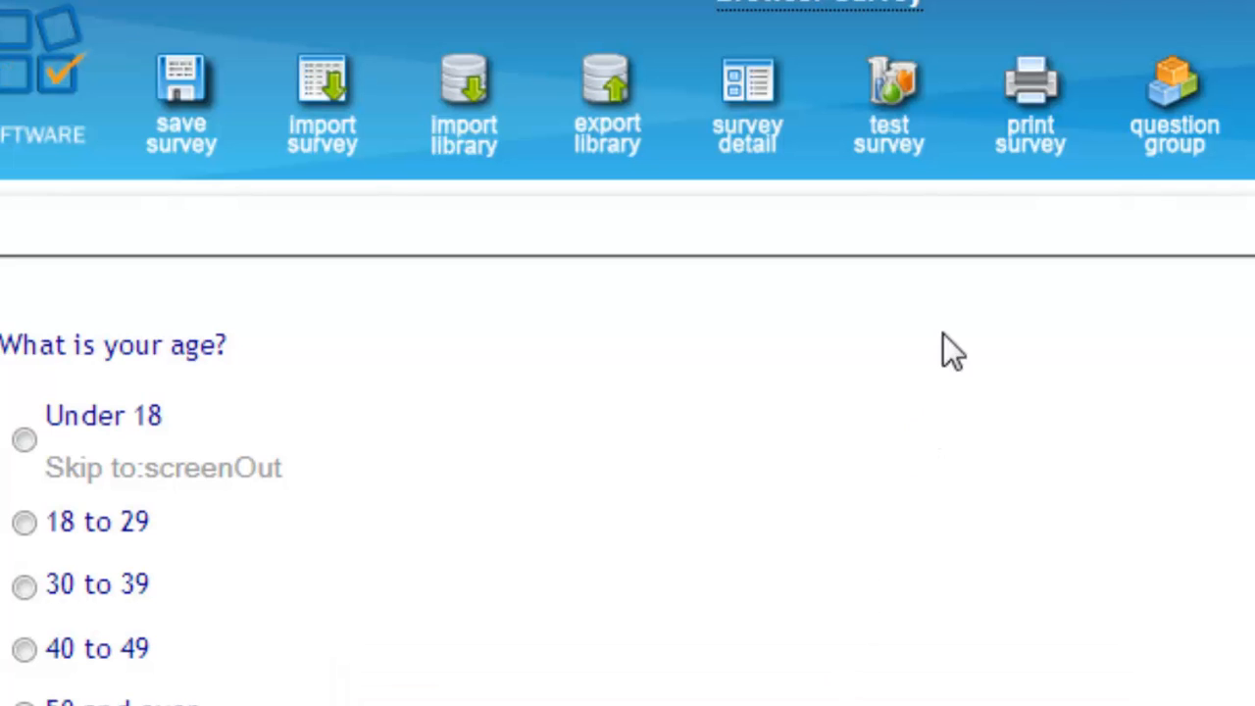
click(901, 110)
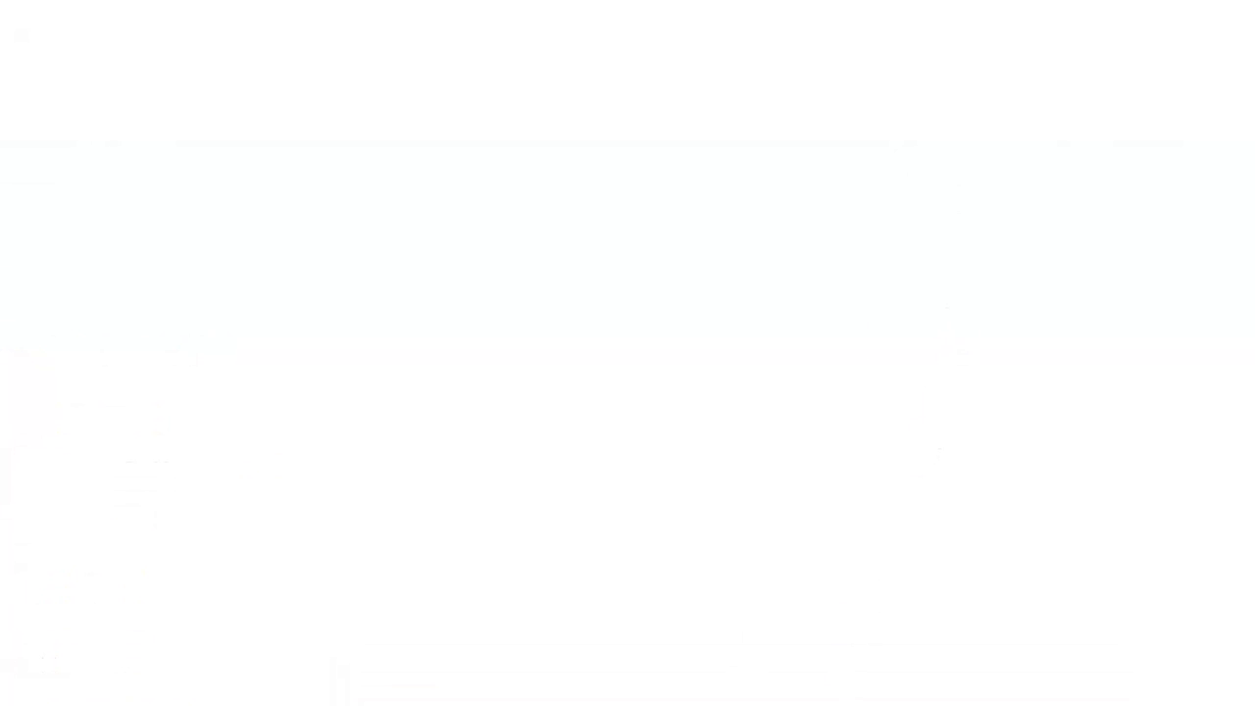
drag(123, 104, 132, 104)
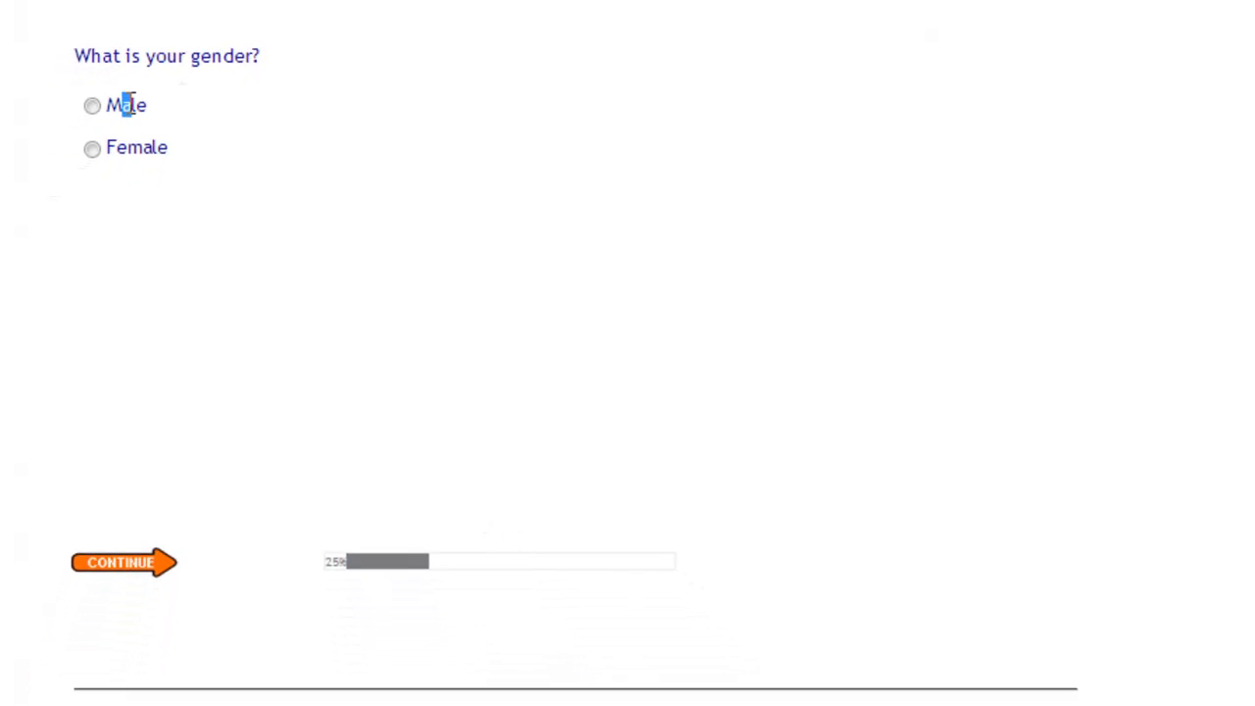
click(128, 104)
click(147, 568)
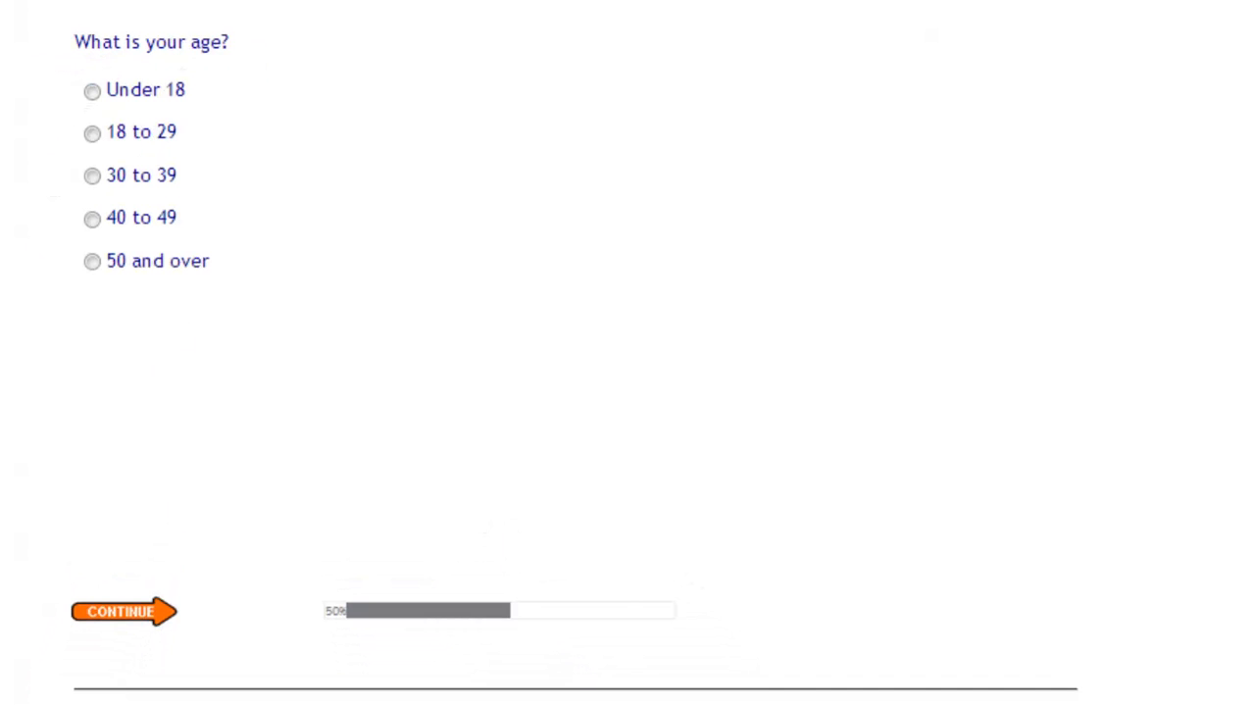
click(99, 93)
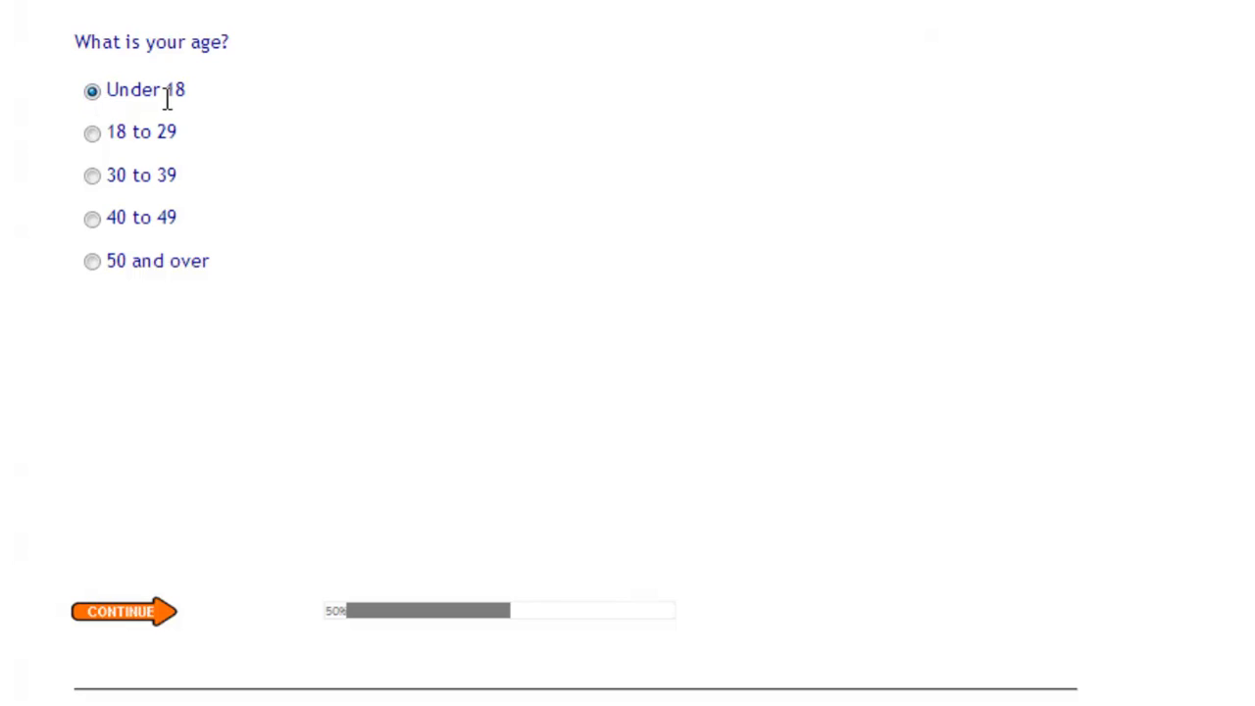
click(126, 614)
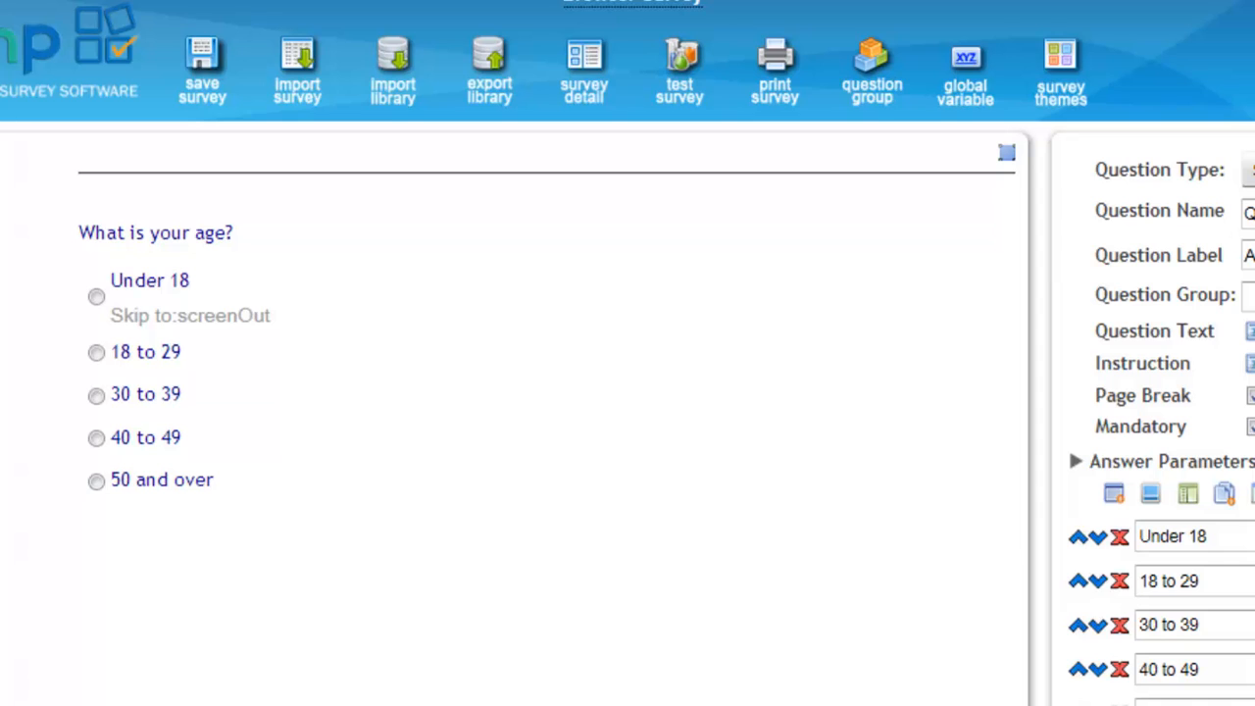
Save the survey again and close the survey editor to return to the survey list.
click(201, 98)
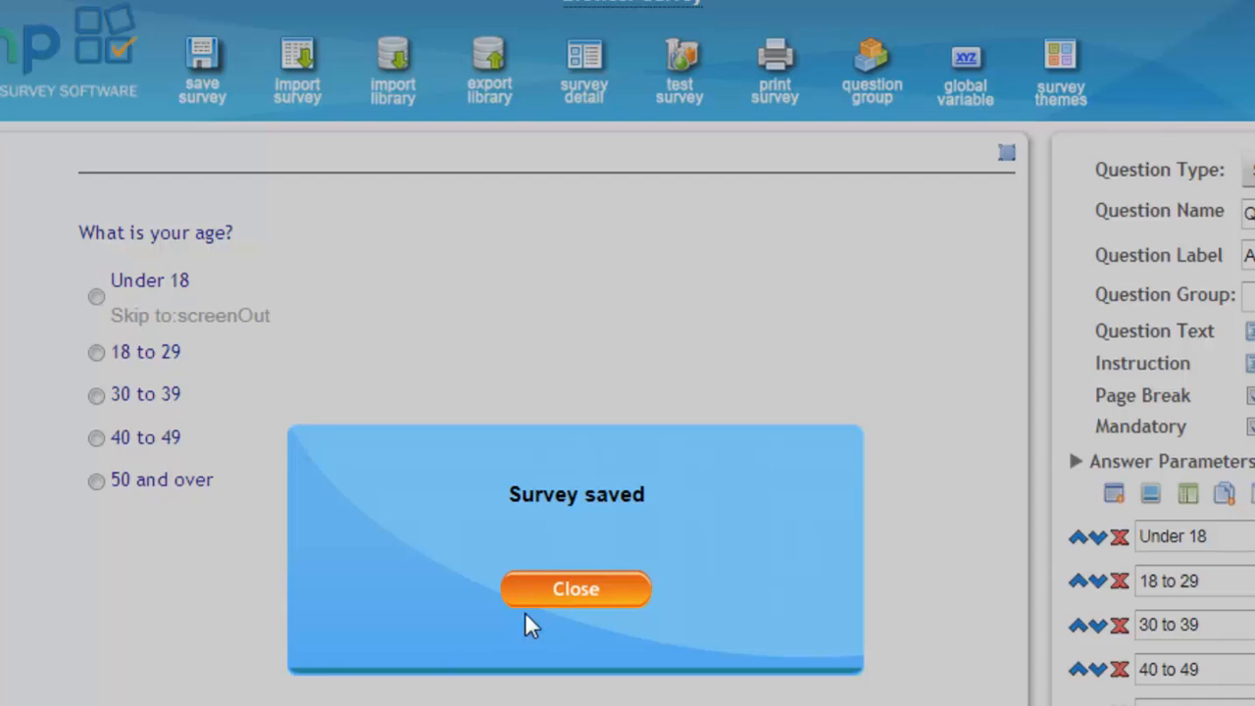
click(527, 602)
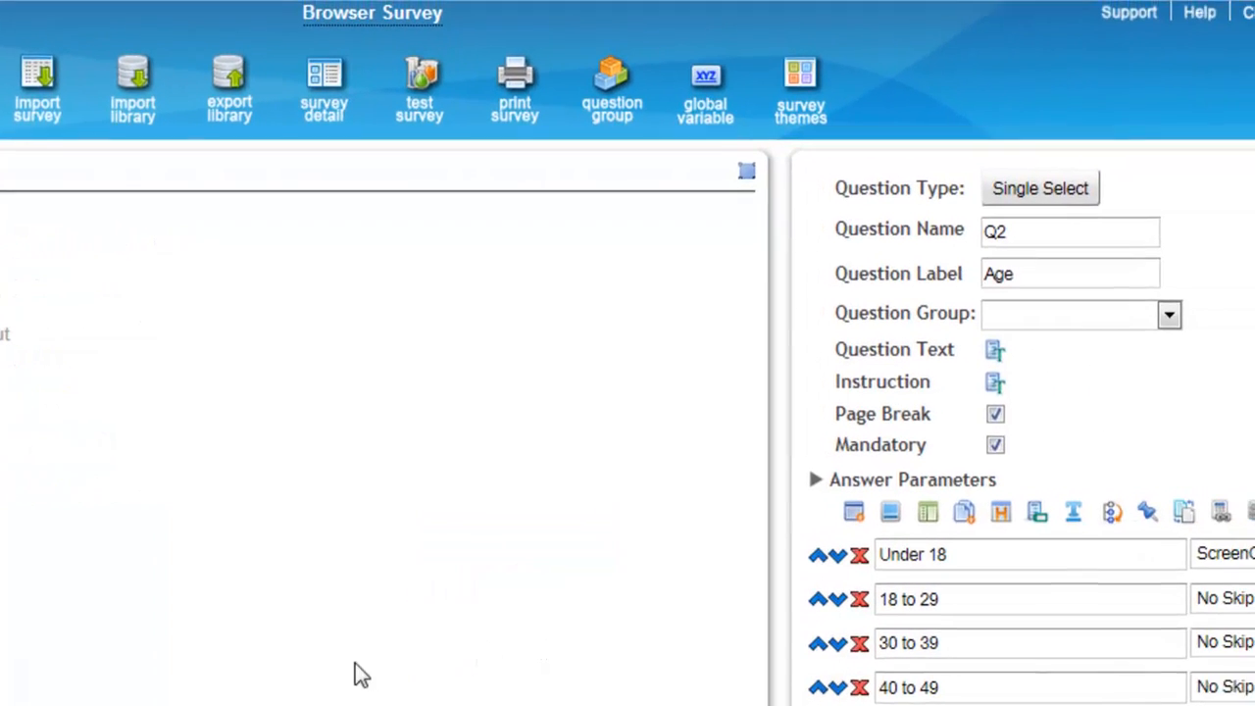
click(1181, 32)
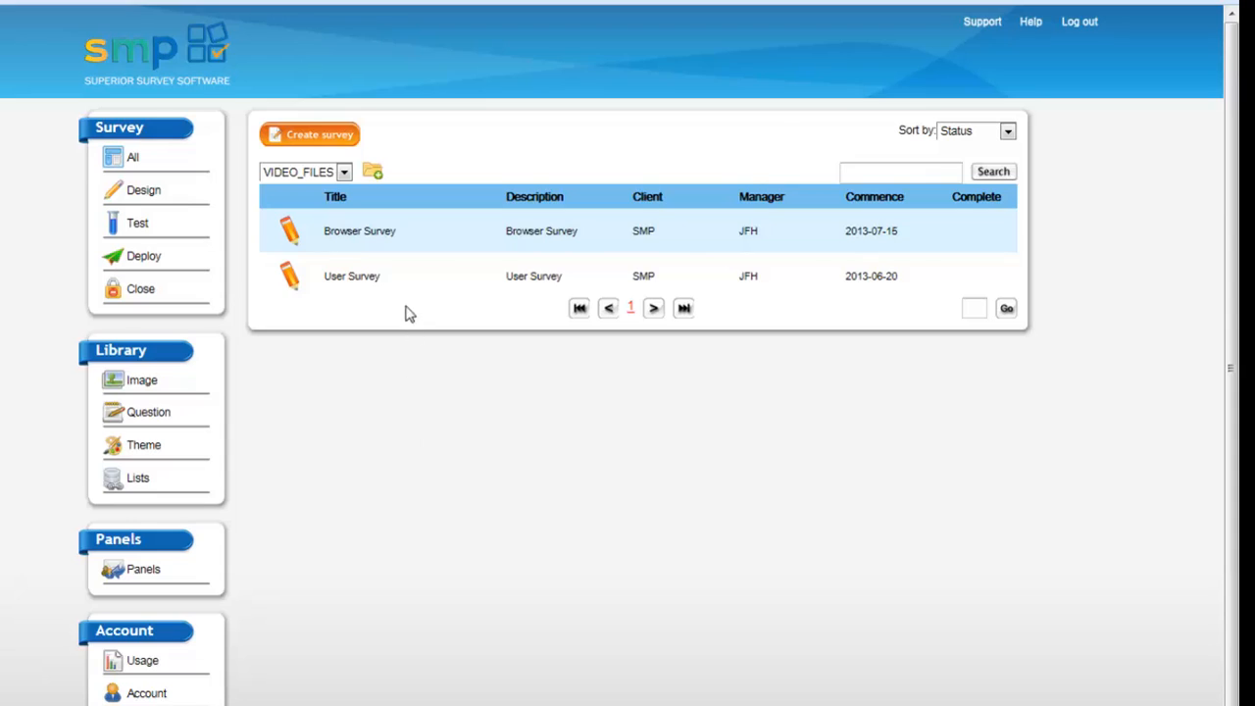
View the additional actions available for the Browser Survey in the survey list.
click(170, 290)
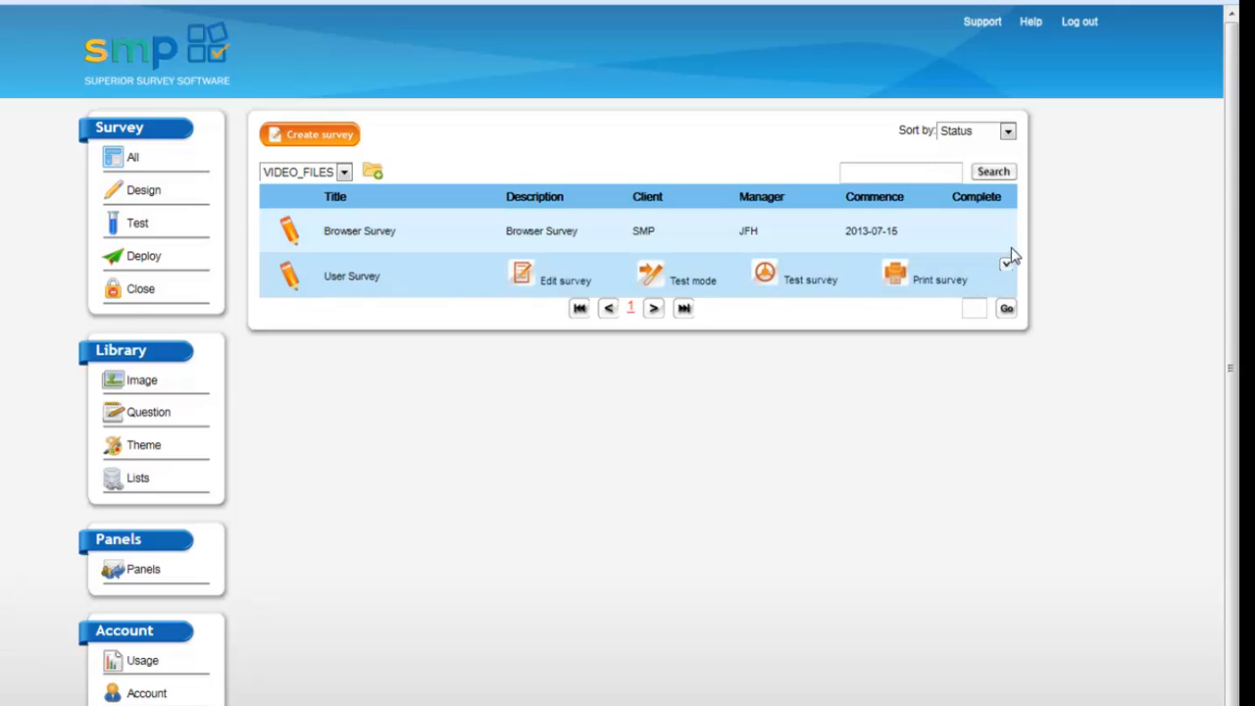
click(1007, 224)
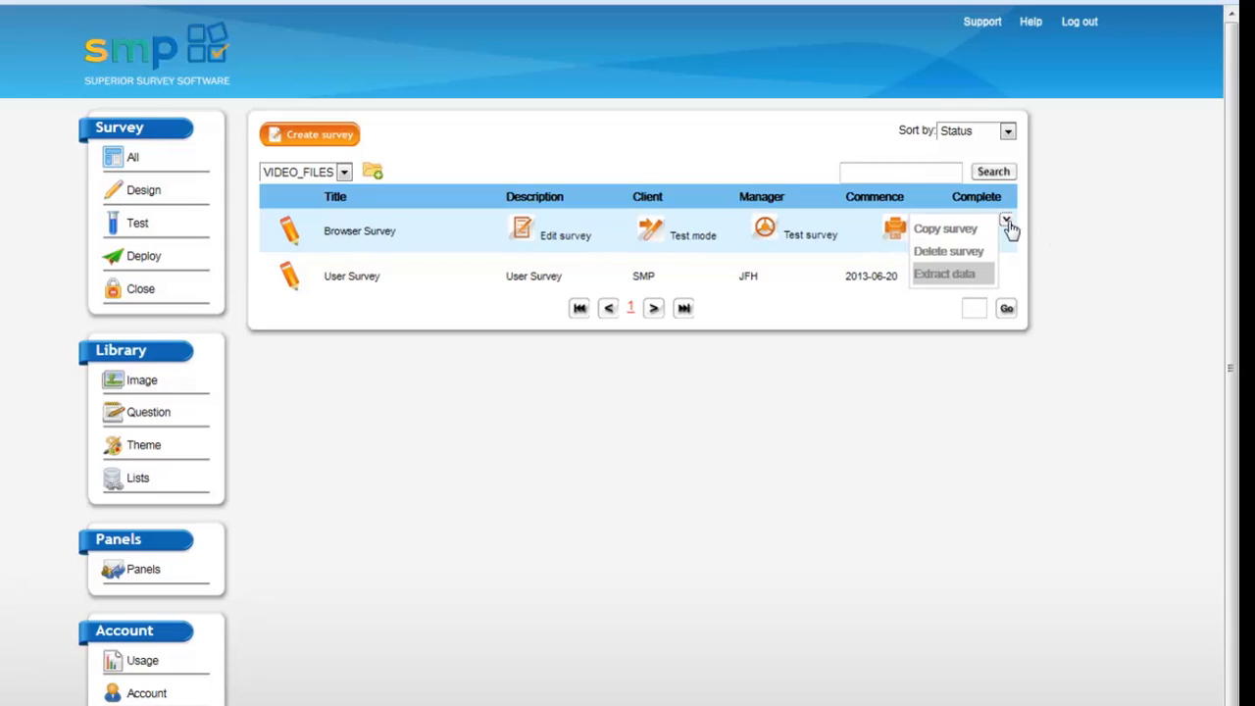
click(1008, 223)
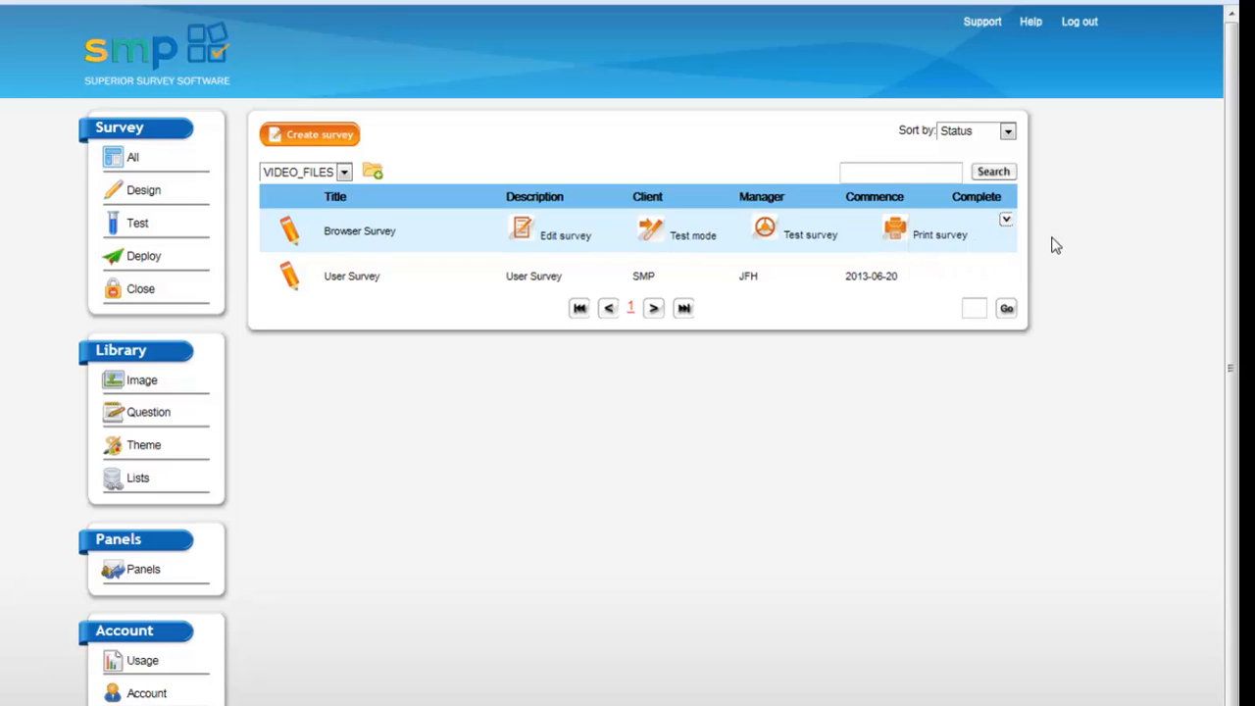